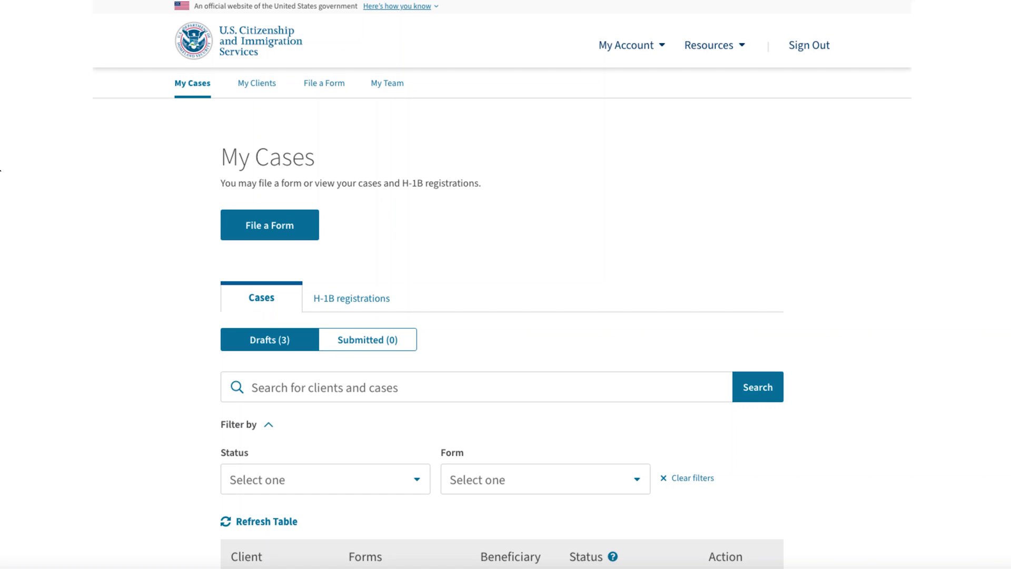
Open the My Clients page, which lists no individual clients yet.
{"action": "left_click", "coordinate": [277, 90]}
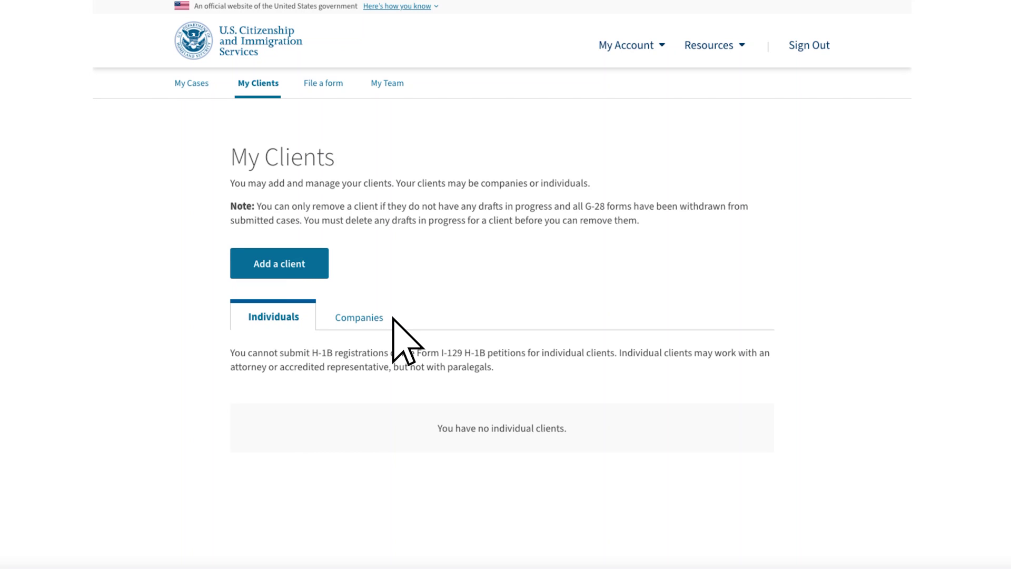
Start a new client as a Company type and continue to the blank Company Profile form.
{"action": "left_click", "coordinate": [315, 262]}
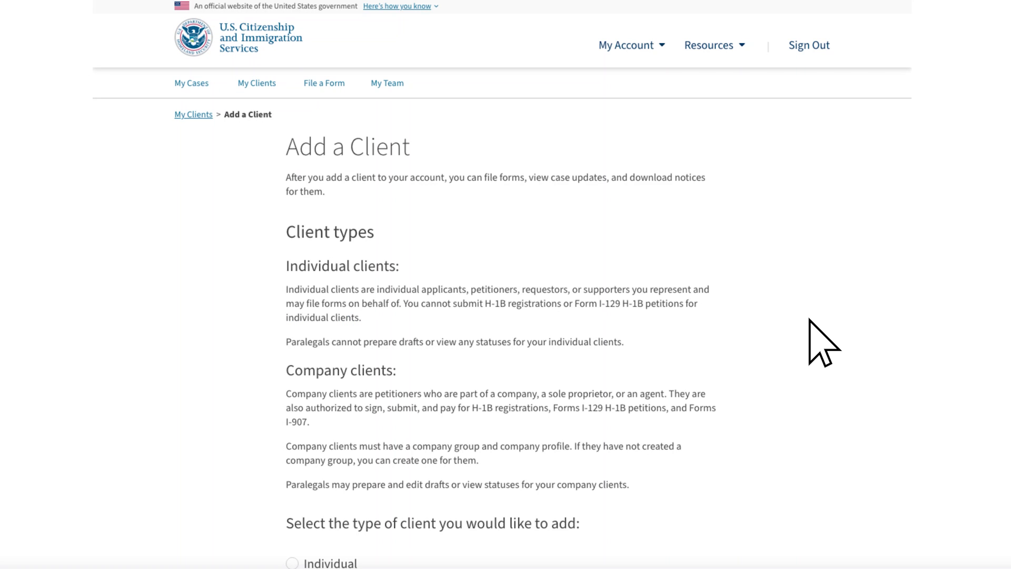
{"action": "scroll", "coordinate": [809, 320], "scroll_direction": "down", "scroll_amount": 2}
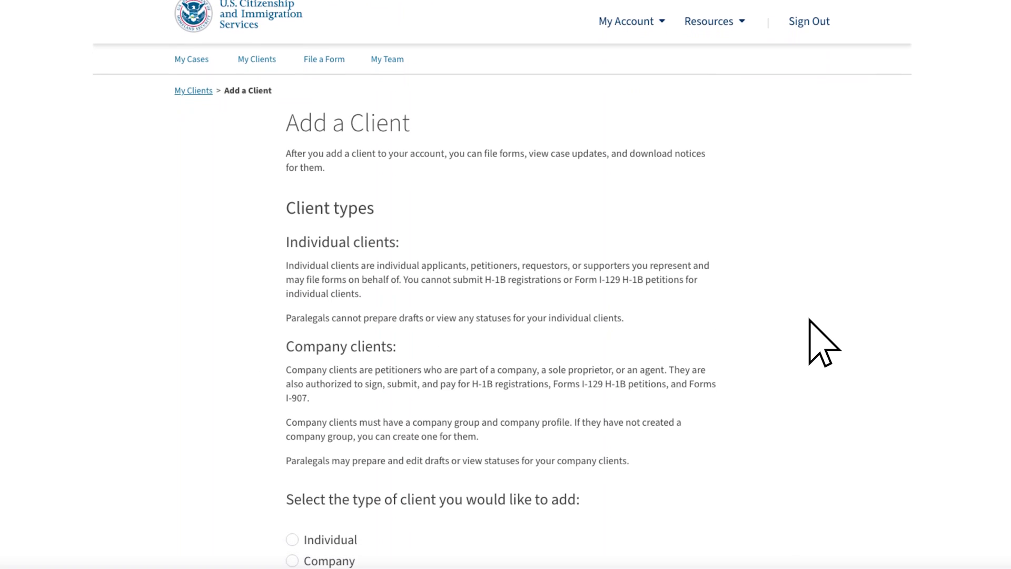
{"action": "scroll", "coordinate": [810, 319], "scroll_direction": "down", "scroll_amount": 2}
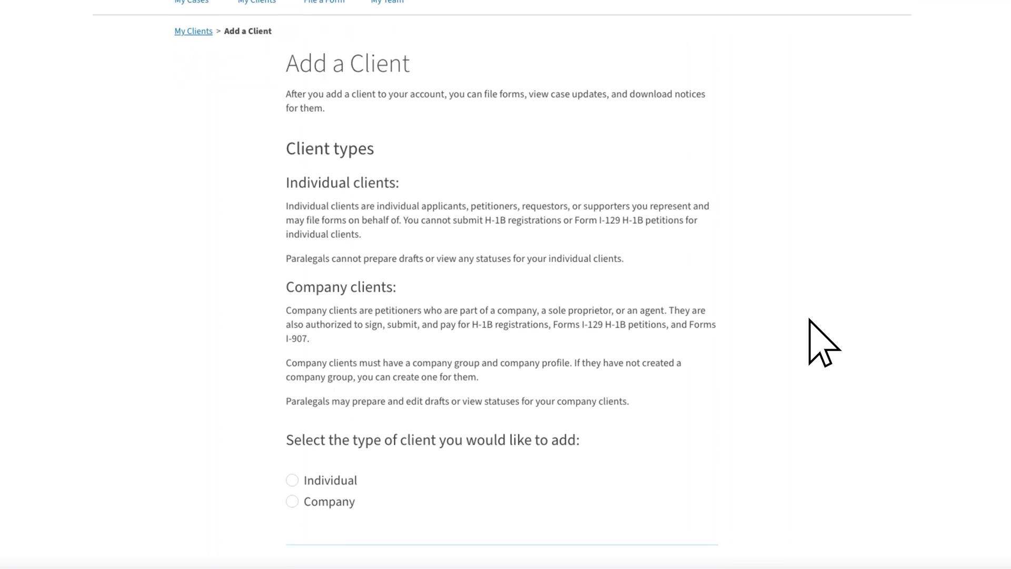
{"action": "scroll", "coordinate": [810, 320], "scroll_direction": "down", "scroll_amount": 2}
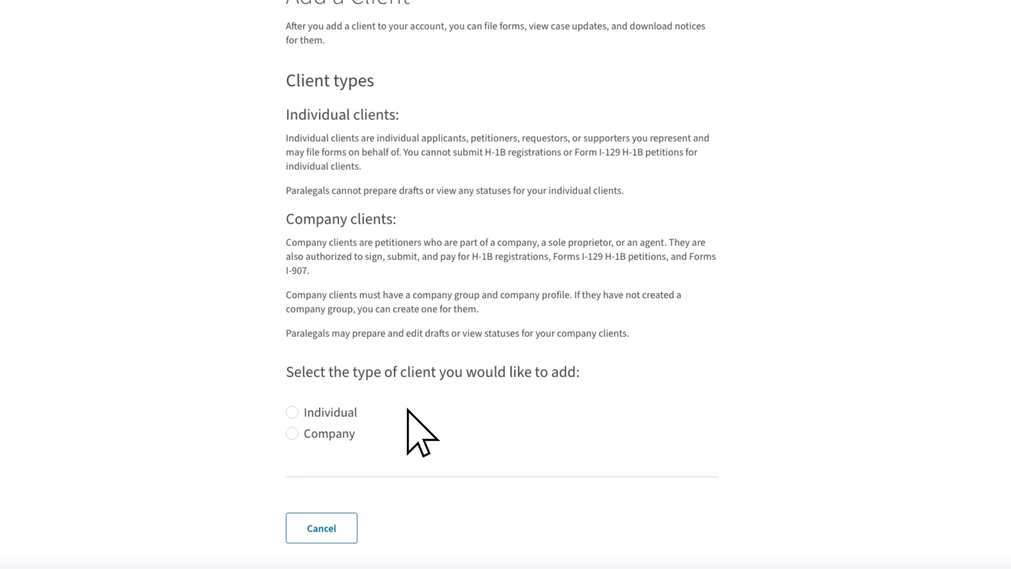
{"action": "left_click", "coordinate": [304, 433]}
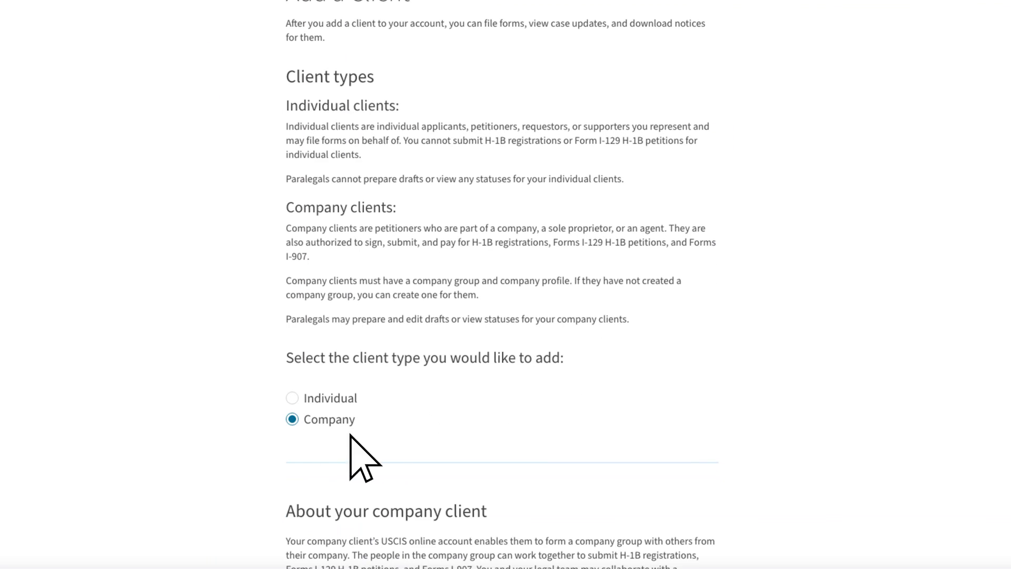
{"action": "scroll", "coordinate": [524, 442], "scroll_direction": "down", "scroll_amount": 1}
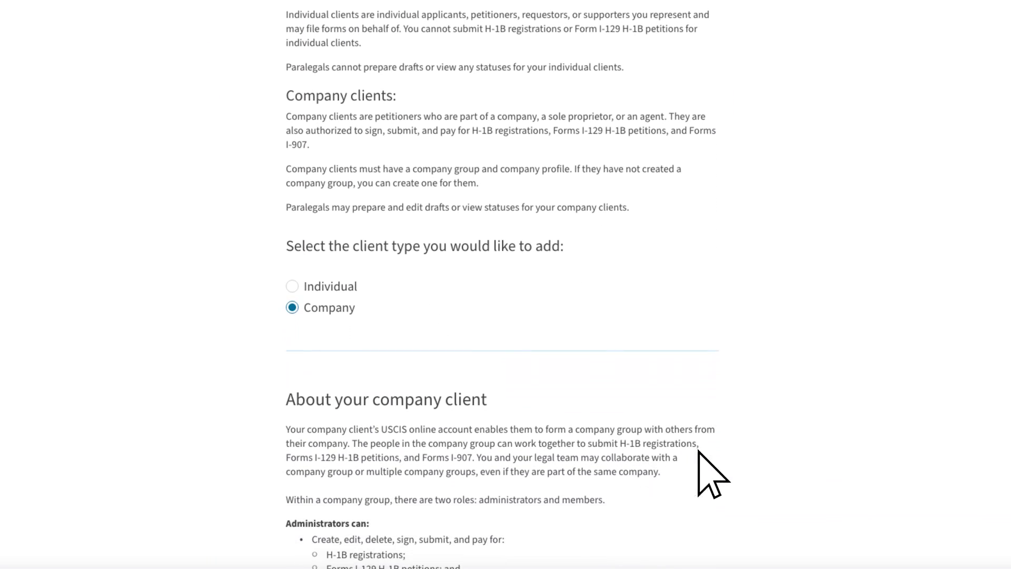
{"action": "scroll", "coordinate": [758, 460], "scroll_direction": "down", "scroll_amount": 6}
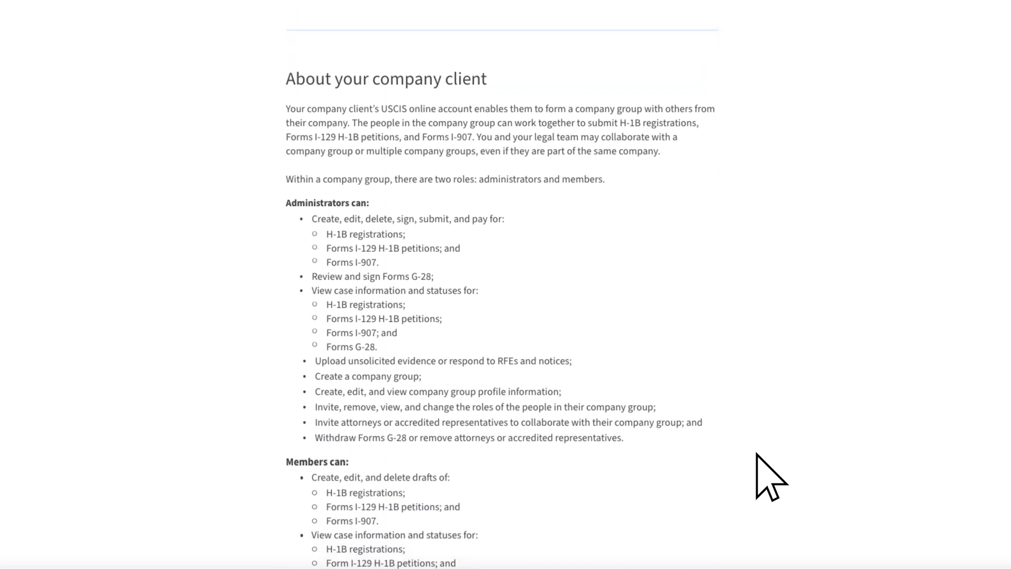
{"action": "scroll", "coordinate": [758, 461], "scroll_direction": "down", "scroll_amount": 6}
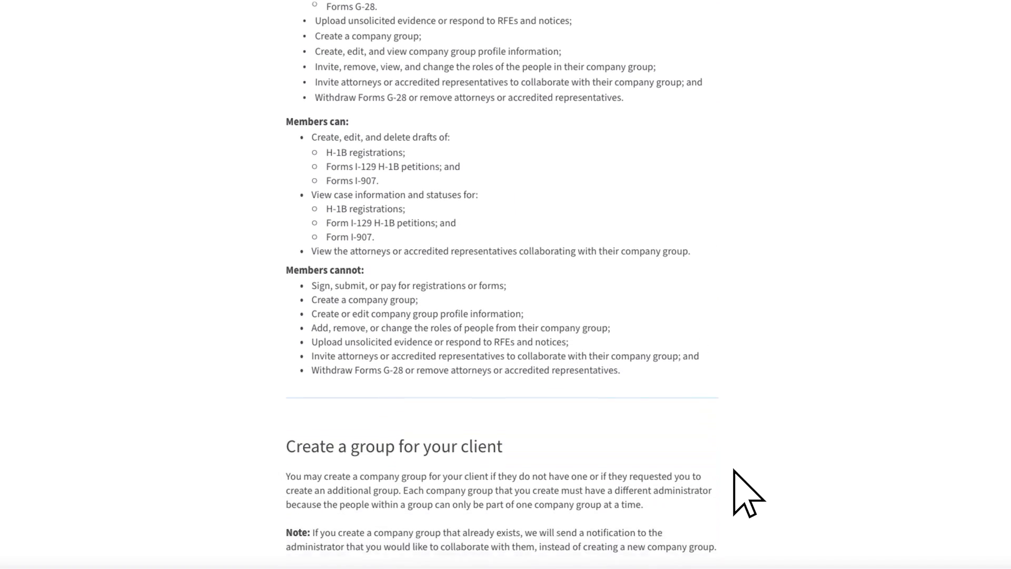
{"action": "scroll", "coordinate": [735, 471], "scroll_direction": "down", "scroll_amount": 3}
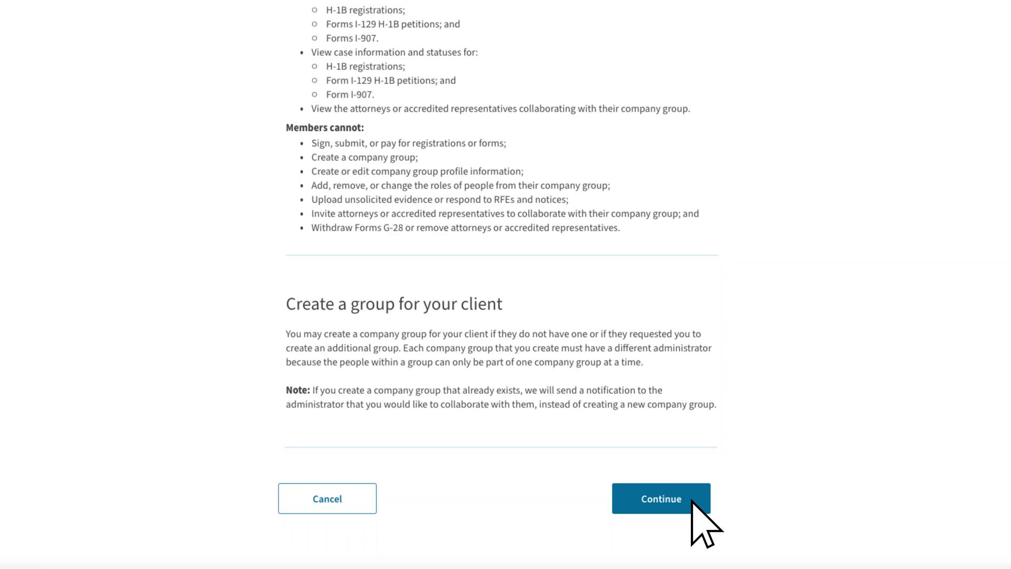
{"action": "left_click", "coordinate": [693, 501]}
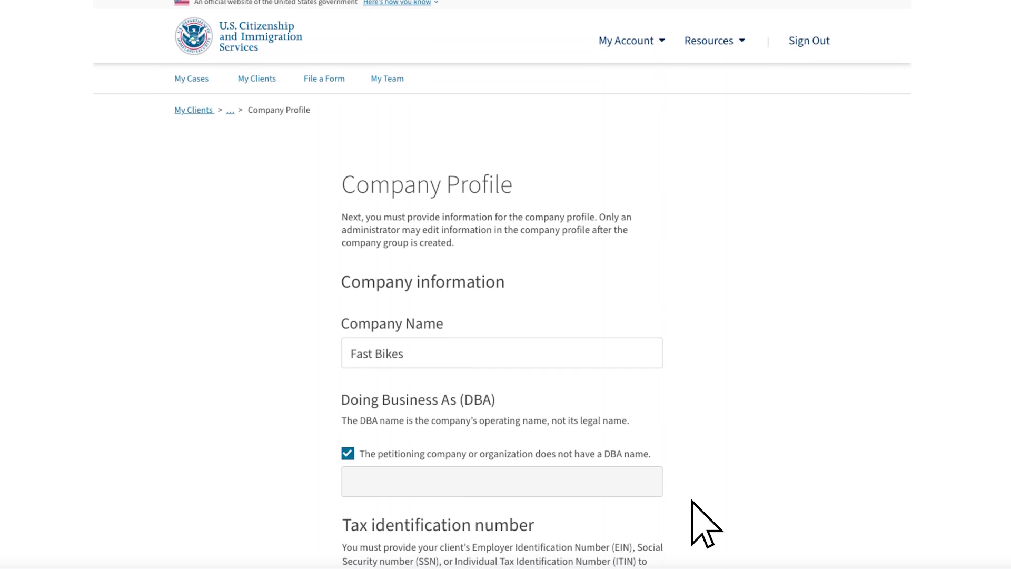
Submit the Fast Bikes company profile with no DBA, its EIN and Seattle address.
{"action": "scroll", "coordinate": [705, 523], "scroll_direction": "down", "scroll_amount": 3}
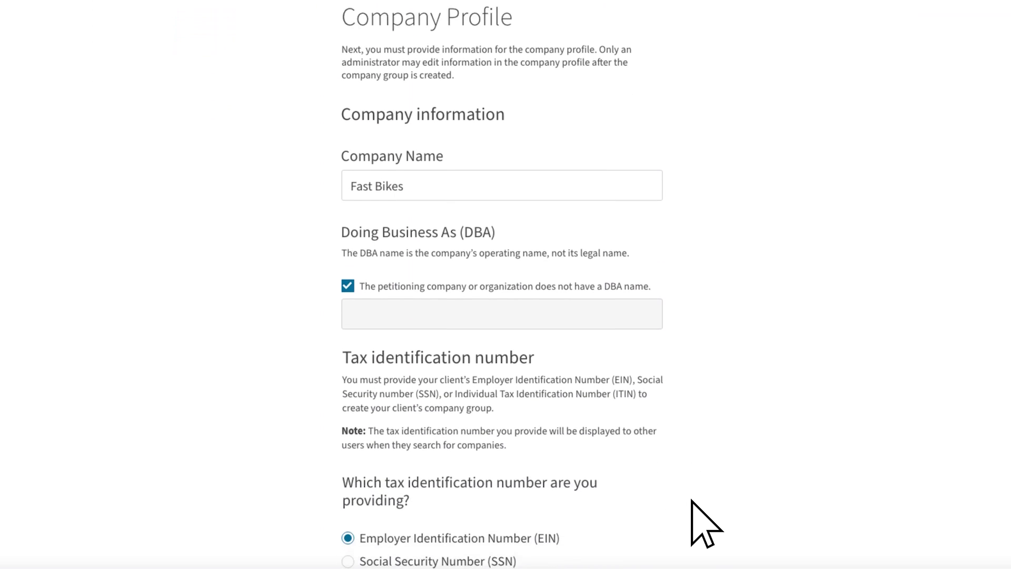
{"action": "scroll", "coordinate": [706, 523], "scroll_direction": "down", "scroll_amount": 5}
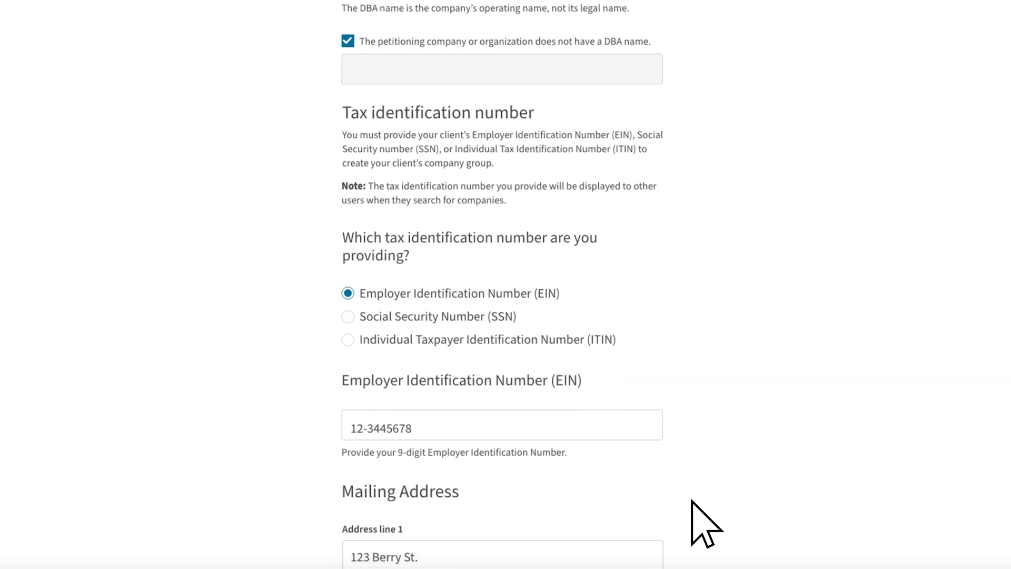
{"action": "scroll", "coordinate": [691, 501], "scroll_direction": "down", "scroll_amount": 5}
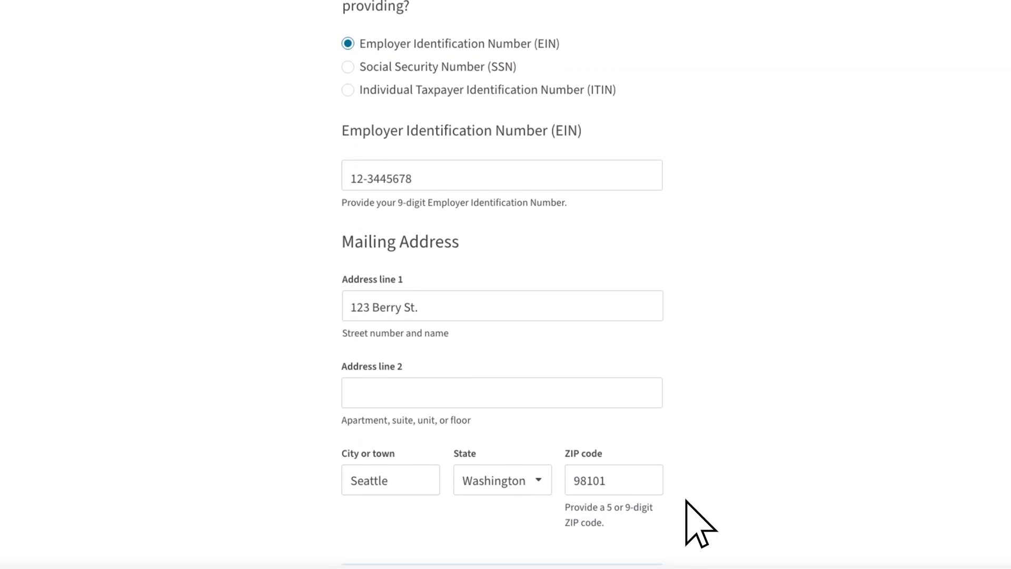
{"action": "scroll", "coordinate": [665, 506], "scroll_direction": "down", "scroll_amount": 3}
{"action": "left_click", "coordinate": [647, 498]}
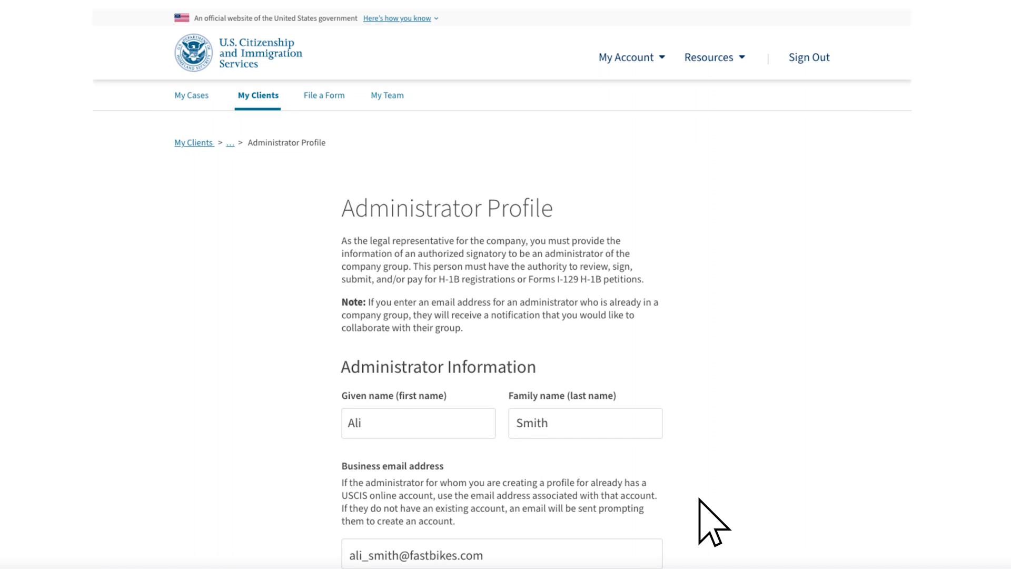
Submit the administrator contact details and create the Fast Bikes company group.
{"action": "scroll", "coordinate": [713, 521], "scroll_direction": "down", "scroll_amount": 2}
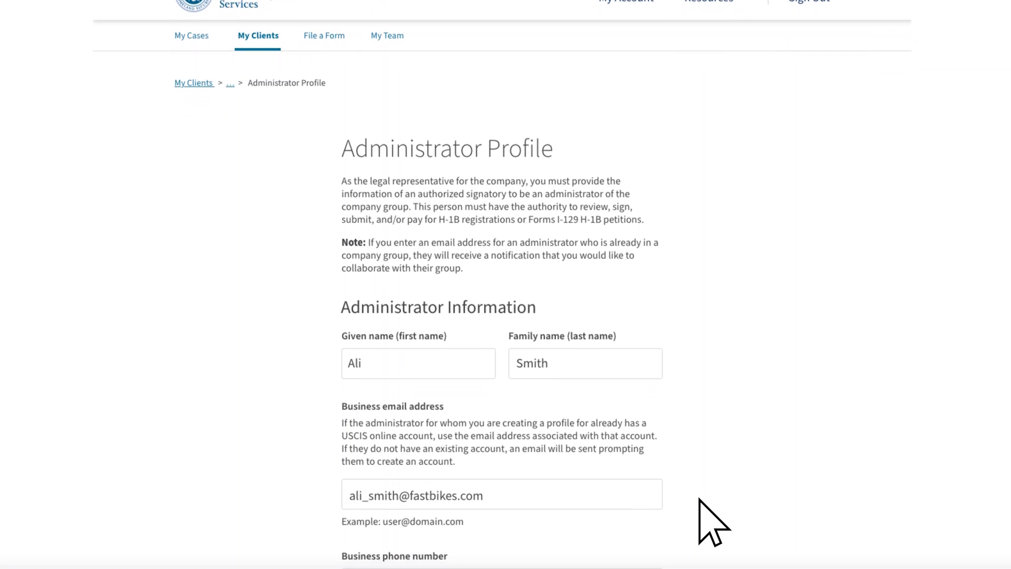
{"action": "scroll", "coordinate": [713, 521], "scroll_direction": "down", "scroll_amount": 3}
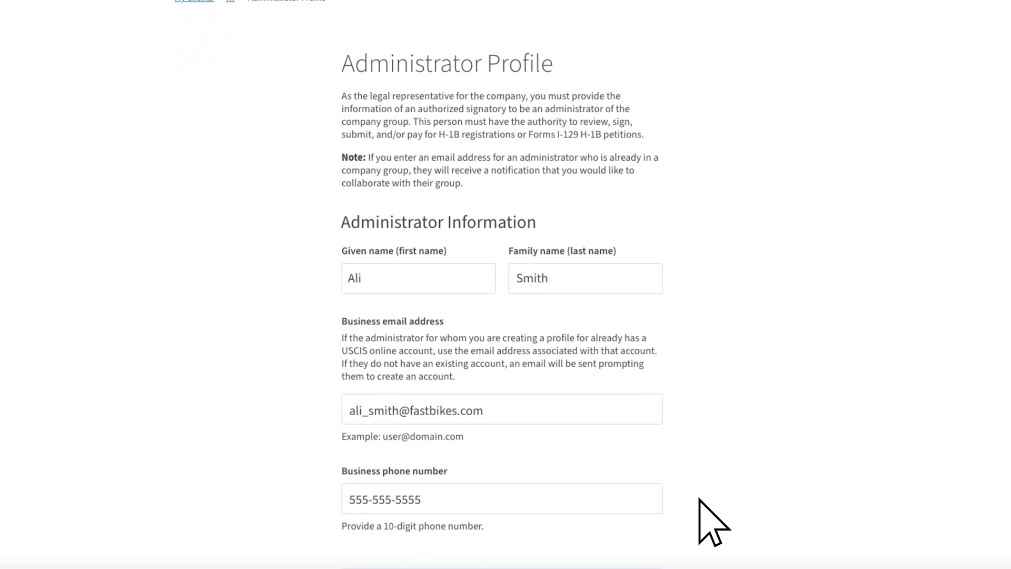
{"action": "scroll", "coordinate": [714, 522], "scroll_direction": "down", "scroll_amount": 3}
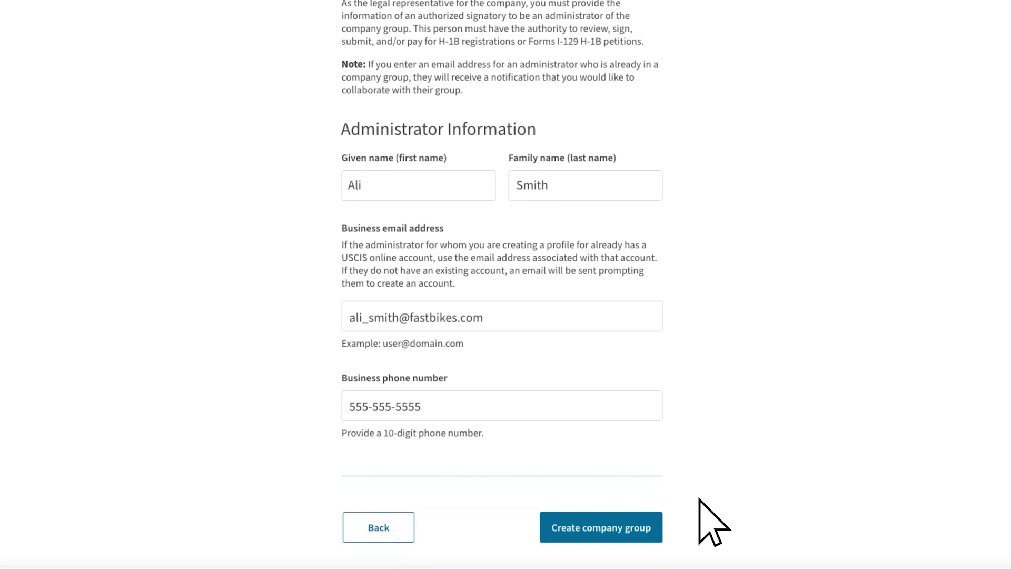
{"action": "scroll", "coordinate": [700, 500], "scroll_direction": "down", "scroll_amount": 1}
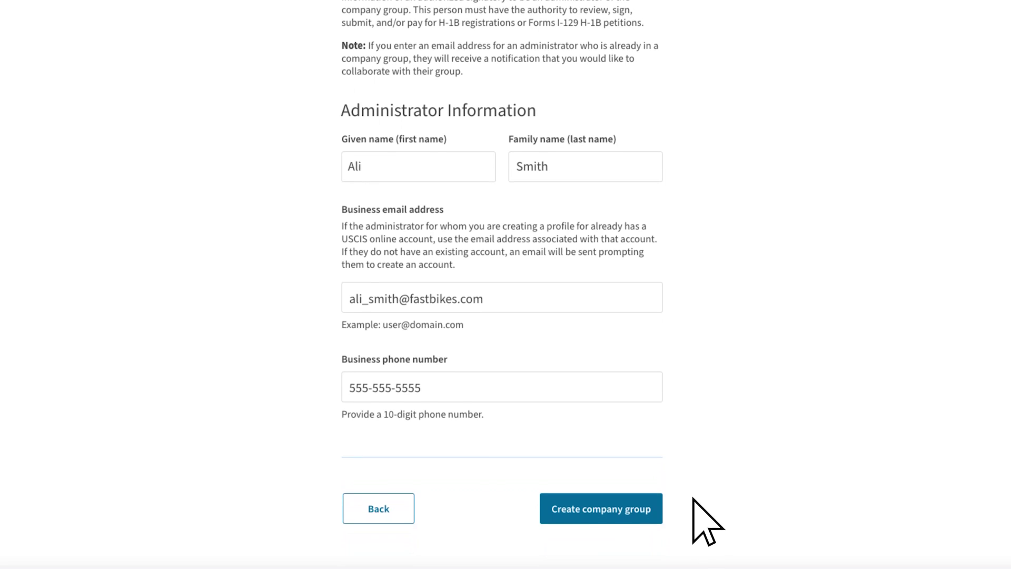
{"action": "left_click", "coordinate": [653, 494]}
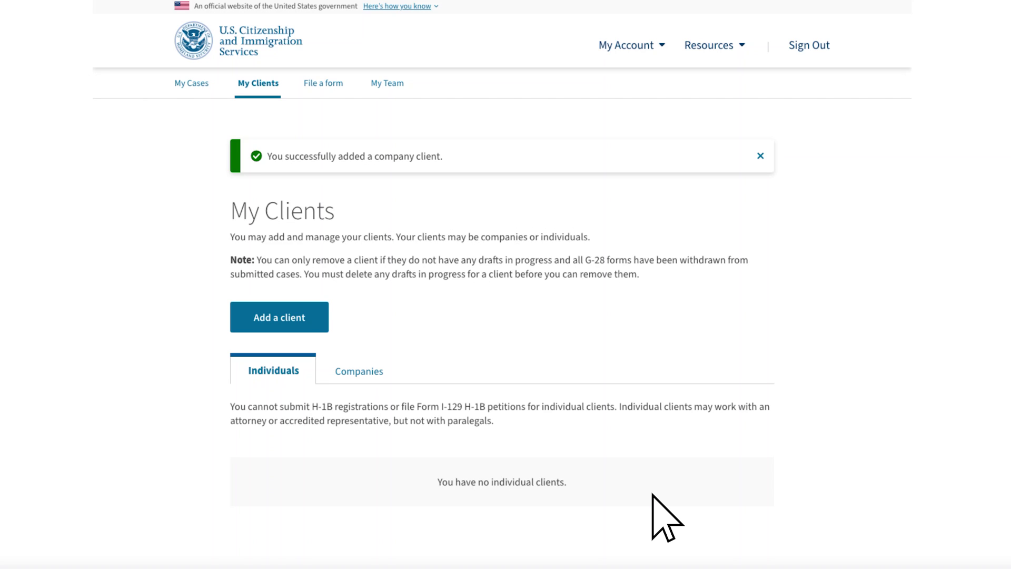
Show pending company invitations under Companies, with Fast Bikes expiring 02/15/2024.
{"action": "scroll", "coordinate": [653, 494], "scroll_direction": "down", "scroll_amount": 1}
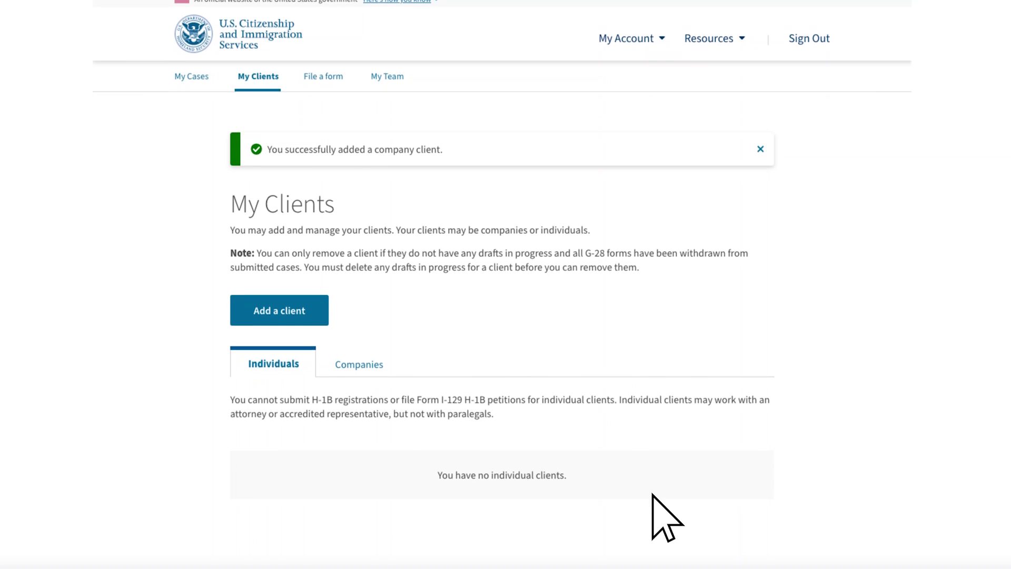
{"action": "scroll", "coordinate": [653, 494], "scroll_direction": "down", "scroll_amount": 1}
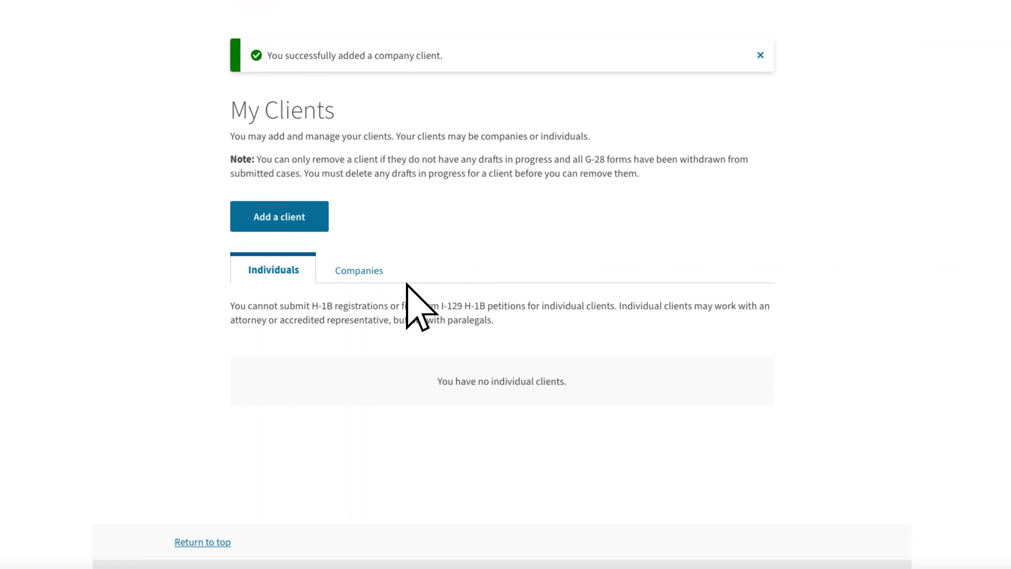
{"action": "left_click", "coordinate": [389, 270]}
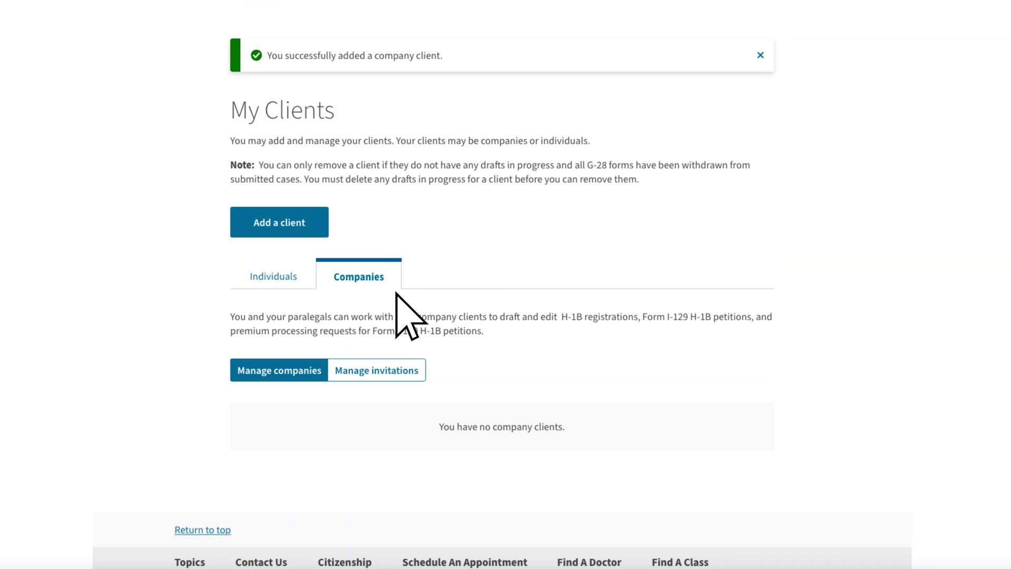
{"action": "left_click", "coordinate": [419, 365]}
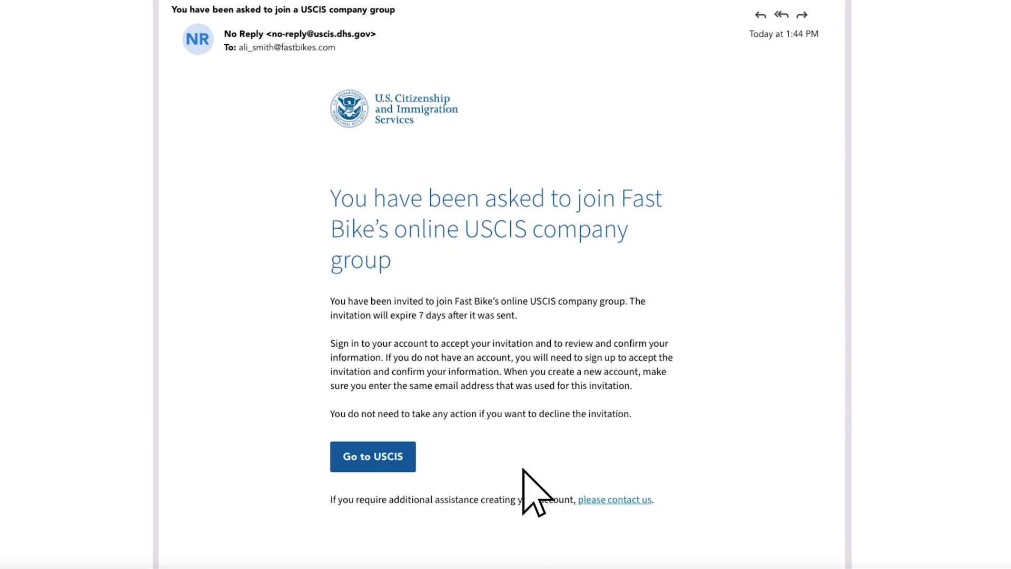
Follow the company group invitation email to the USCIS Review Invitation page.
{"action": "left_click", "coordinate": [411, 464]}
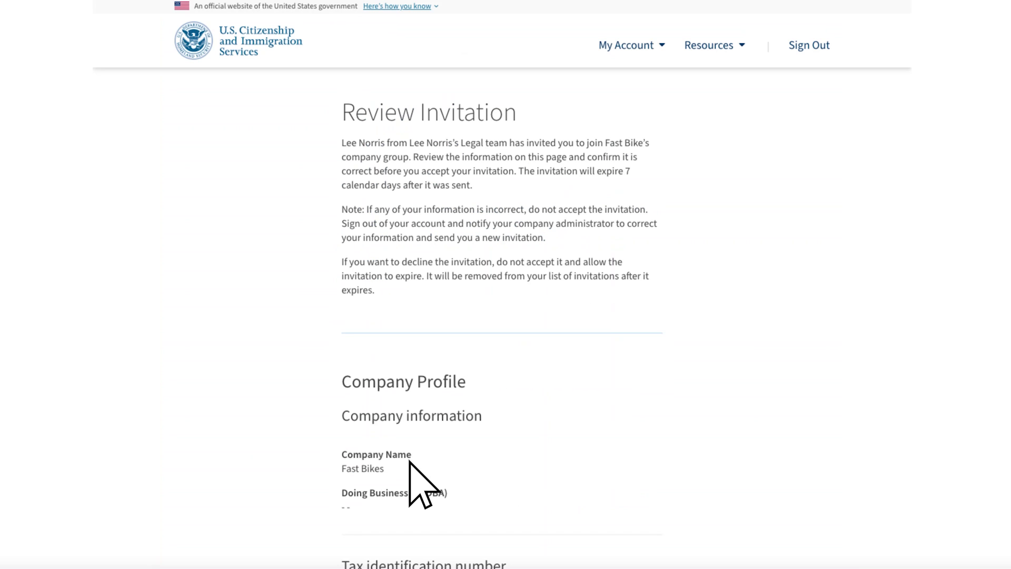
Review the Fast Bikes company profile and tick its acknowledgement checkbox.
{"action": "scroll", "coordinate": [690, 473], "scroll_direction": "down", "scroll_amount": 2}
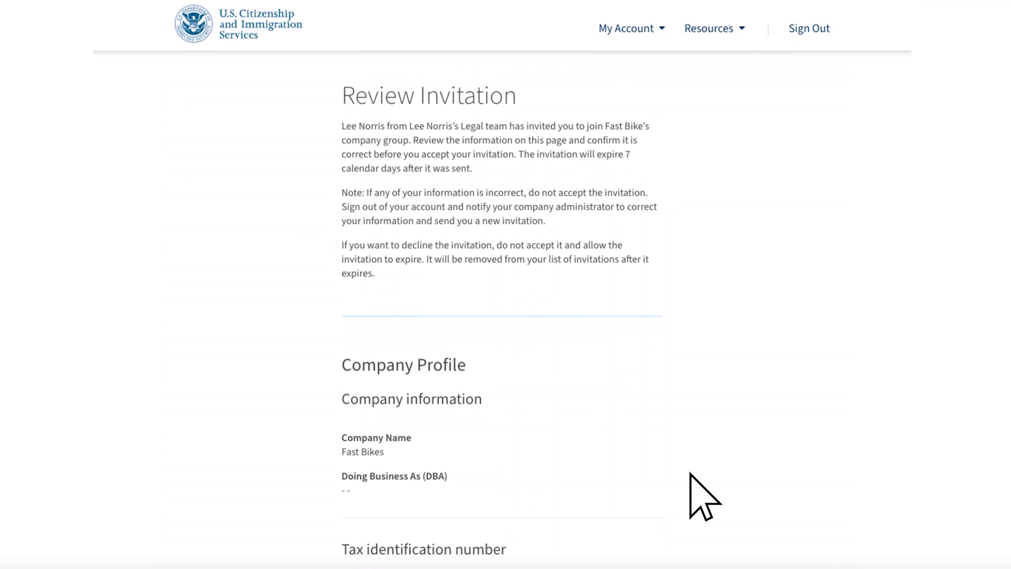
{"action": "scroll", "coordinate": [690, 473], "scroll_direction": "down", "scroll_amount": 3}
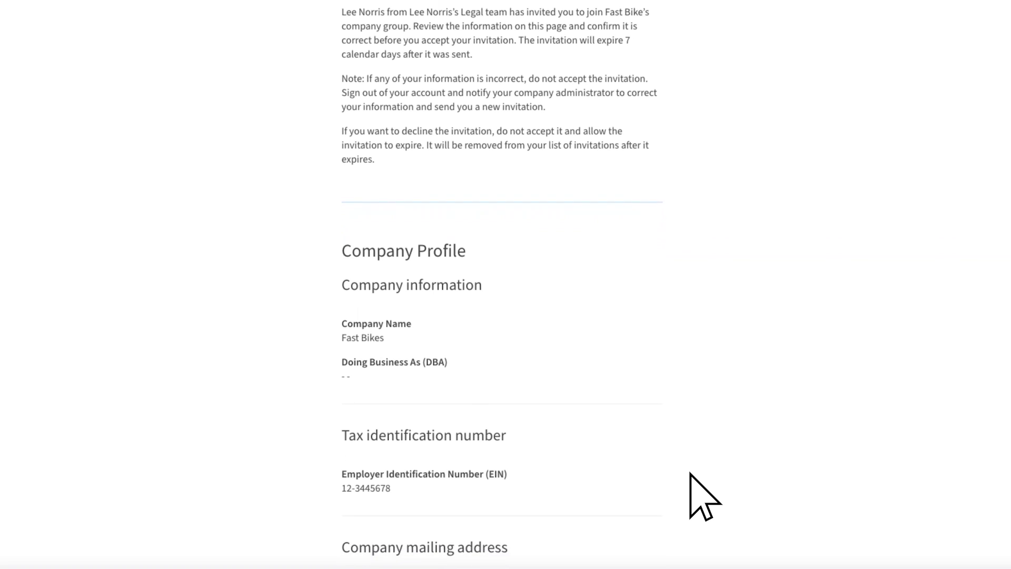
{"action": "scroll", "coordinate": [690, 473], "scroll_direction": "down", "scroll_amount": 3}
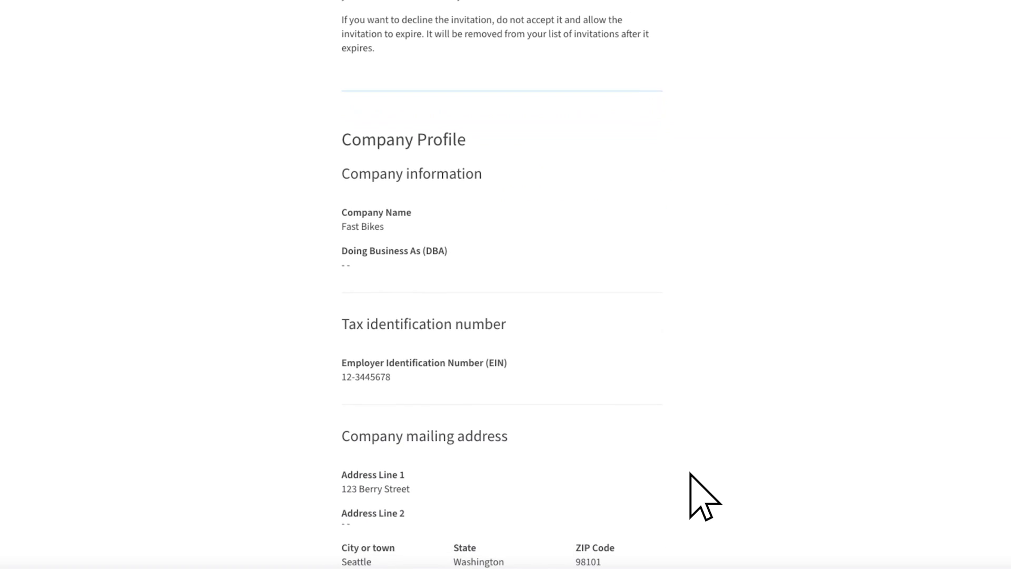
{"action": "scroll", "coordinate": [690, 473], "scroll_direction": "down", "scroll_amount": 3}
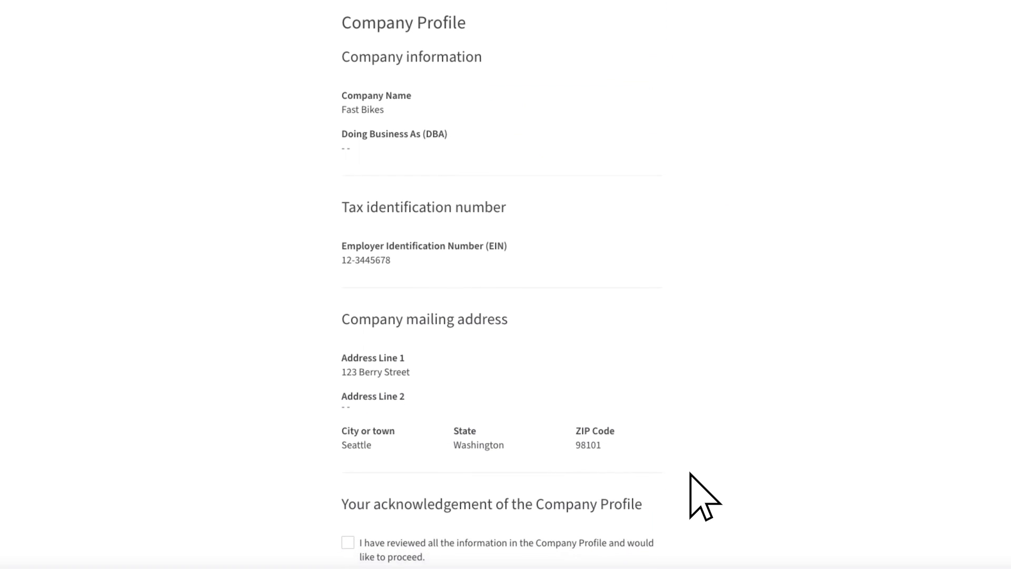
{"action": "scroll", "coordinate": [690, 473], "scroll_direction": "down", "scroll_amount": 3}
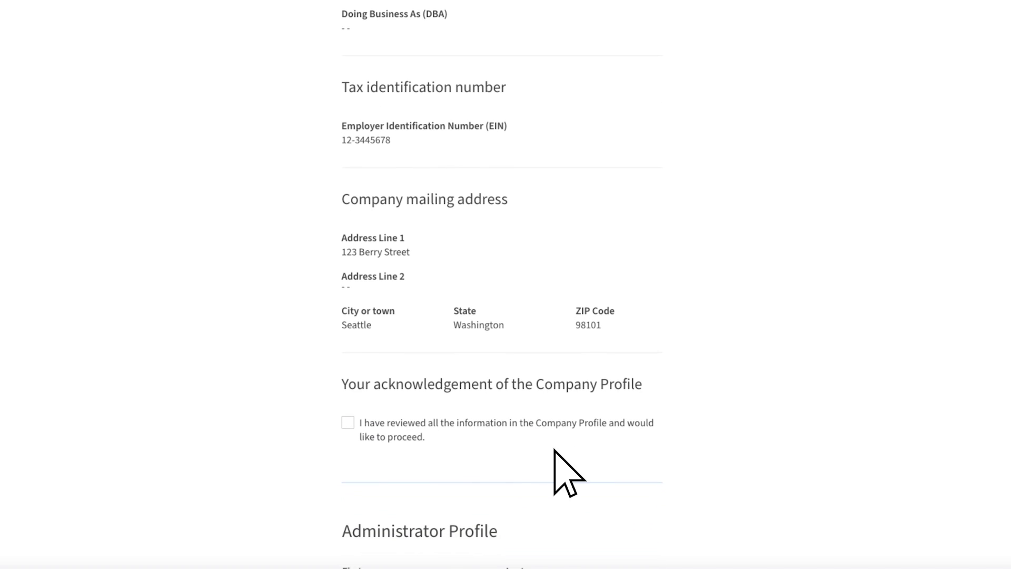
{"action": "left_click", "coordinate": [349, 419]}
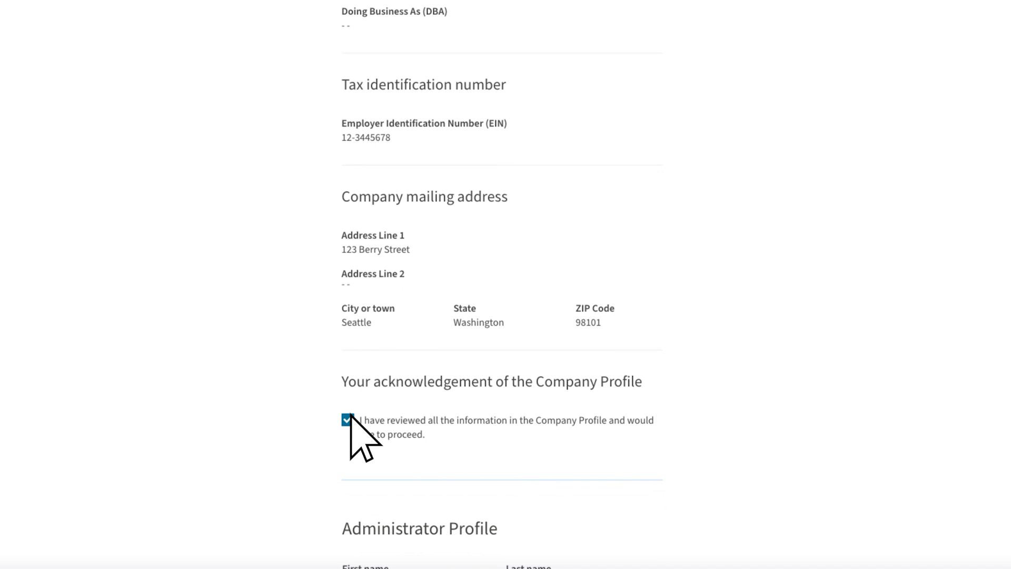
Review the administrator profile and accept the Company Administrator invitation.
{"action": "scroll", "coordinate": [444, 445], "scroll_direction": "down", "scroll_amount": 3}
{"action": "scroll", "coordinate": [568, 447], "scroll_direction": "down", "scroll_amount": 8}
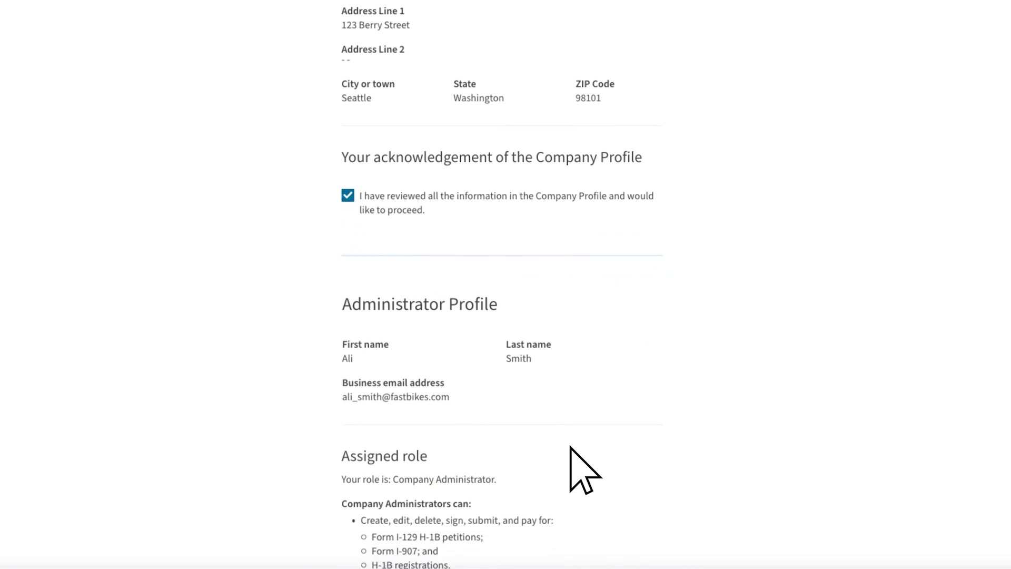
{"action": "scroll", "coordinate": [703, 488], "scroll_direction": "down", "scroll_amount": 2}
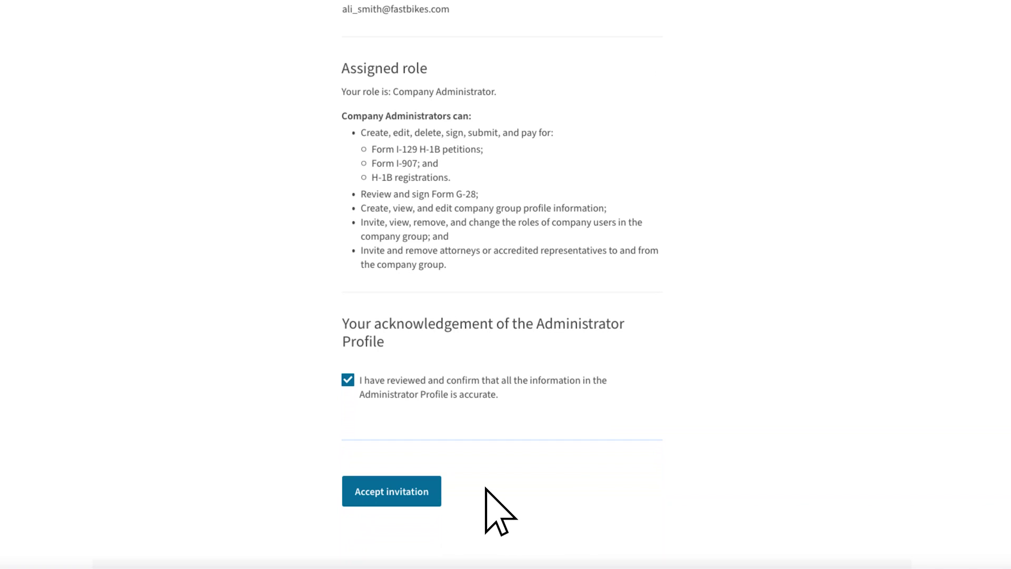
{"action": "left_click", "coordinate": [434, 495]}
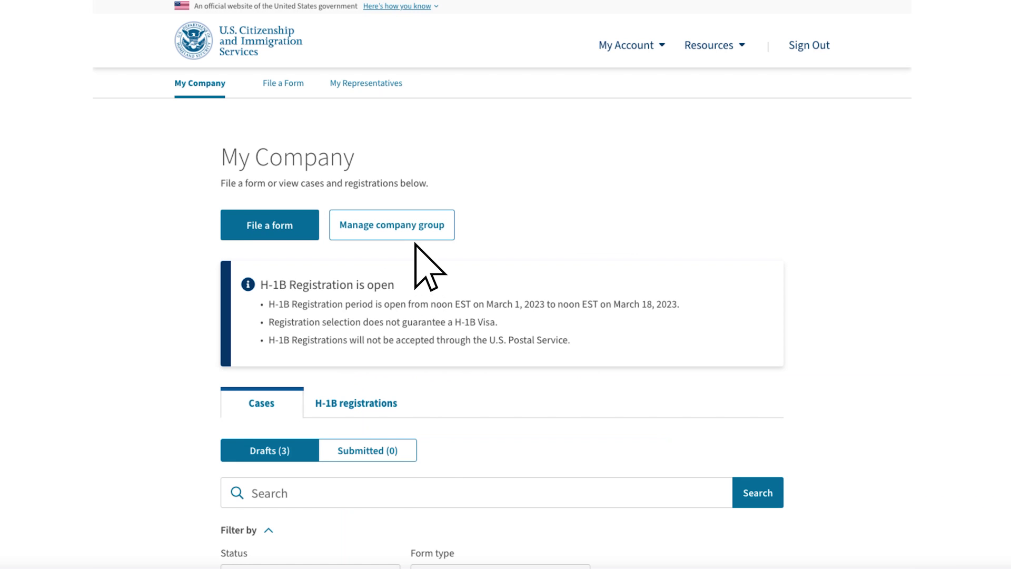
View the My Representatives tab listing the company's attorneys and representatives.
{"action": "left_click", "coordinate": [403, 85]}
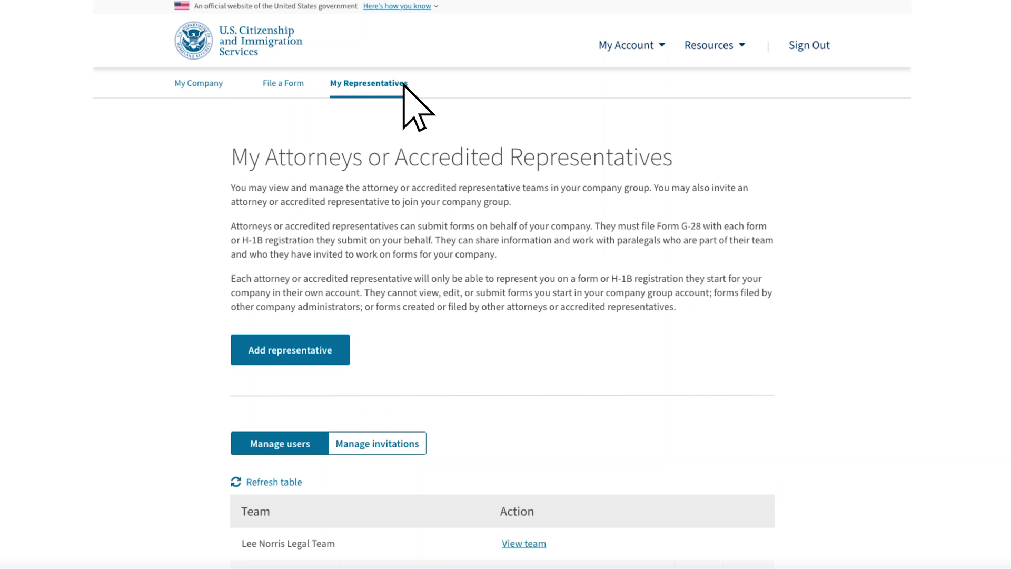
{"action": "scroll", "coordinate": [403, 238], "scroll_direction": "down", "scroll_amount": 3}
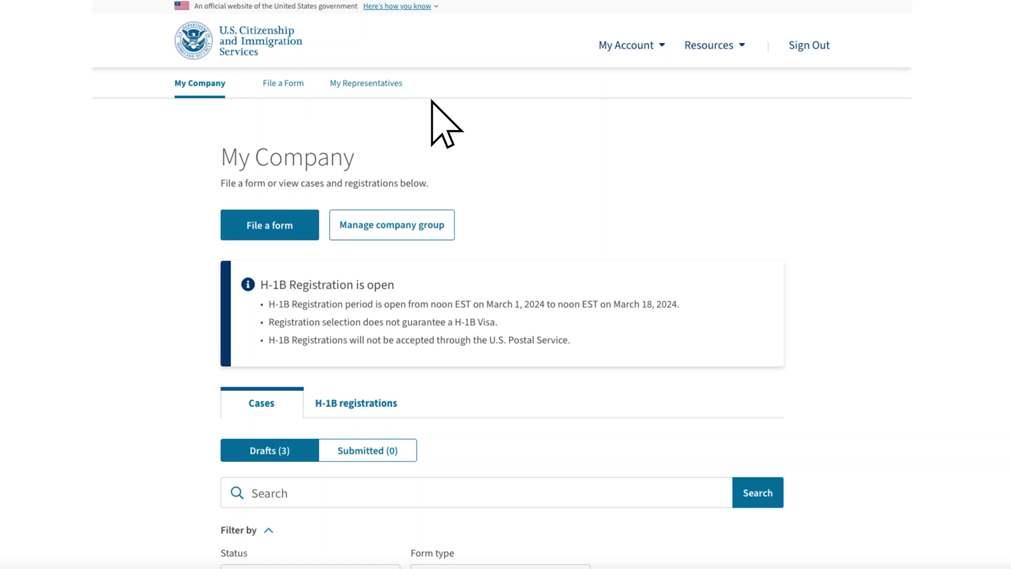
Invite the attorney as a representative by name and business email, then list pending invitations.
{"action": "left_click", "coordinate": [377, 94]}
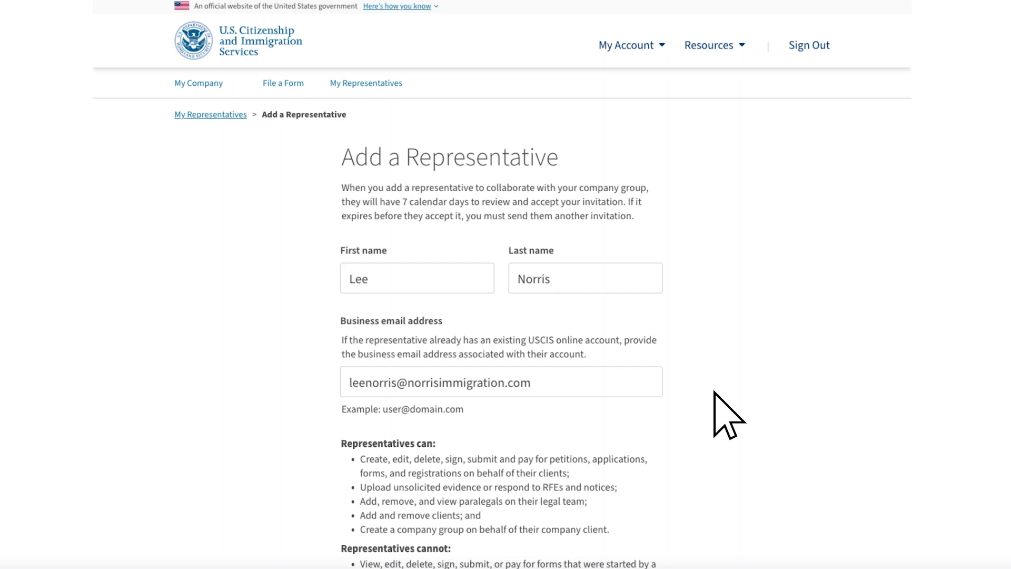
{"action": "scroll", "coordinate": [714, 392], "scroll_direction": "down", "scroll_amount": 2}
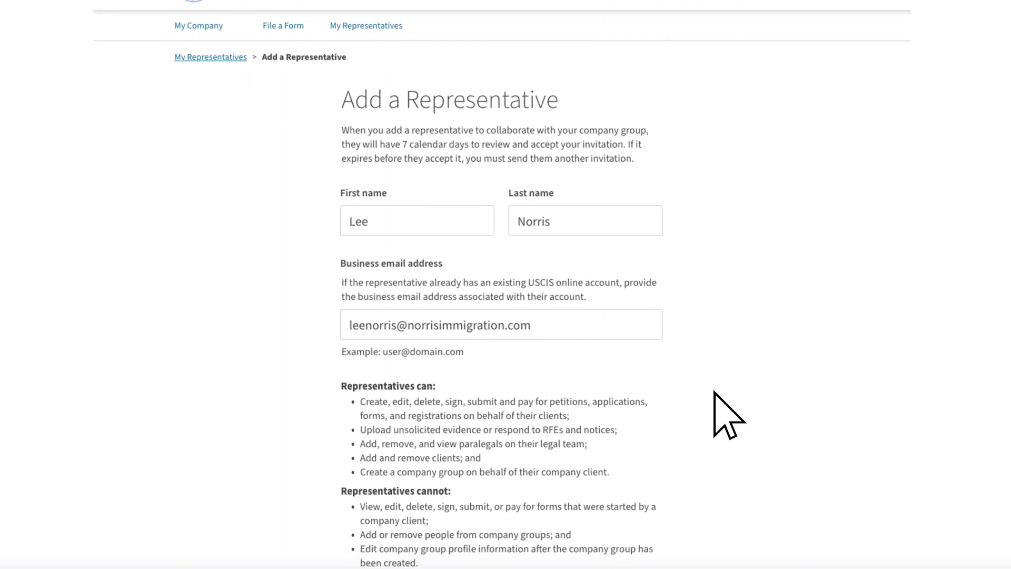
{"action": "scroll", "coordinate": [711, 406], "scroll_direction": "down", "scroll_amount": 4}
{"action": "left_click", "coordinate": [659, 472]}
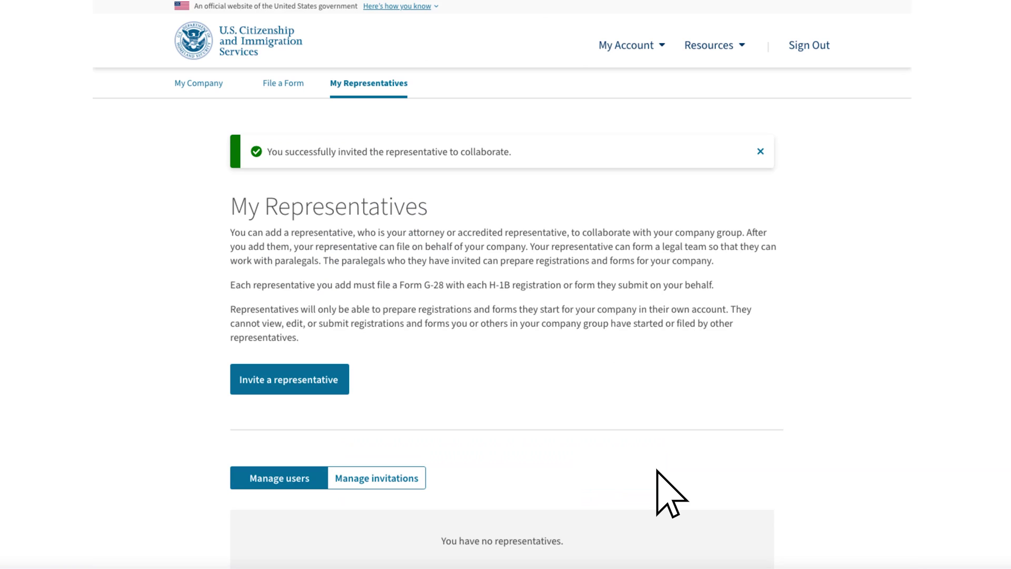
{"action": "scroll", "coordinate": [657, 471], "scroll_direction": "down", "scroll_amount": 2}
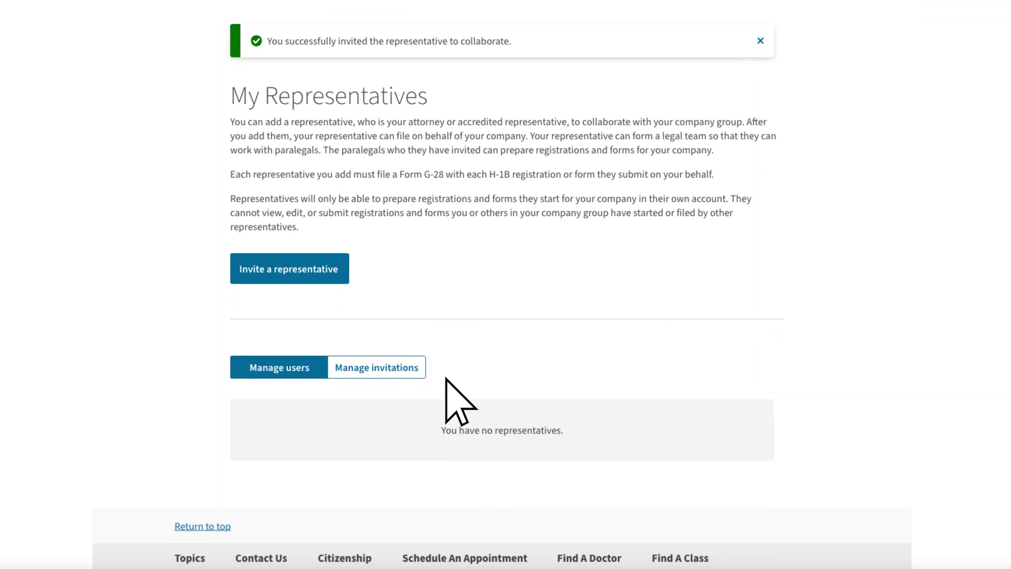
{"action": "left_click", "coordinate": [421, 368]}
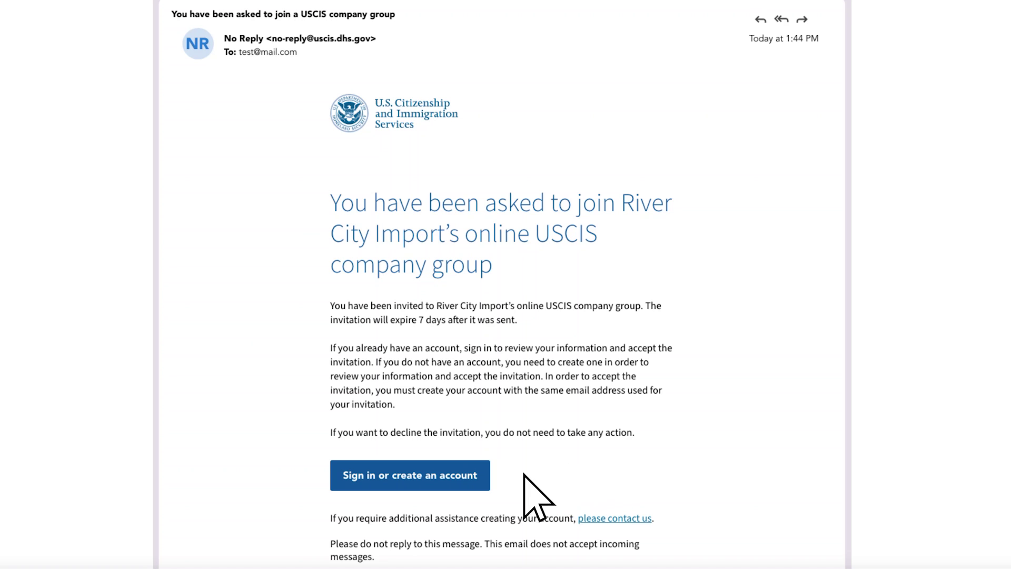
Sign in from River City Imports' company group invitation email.
{"action": "left_click", "coordinate": [480, 481]}
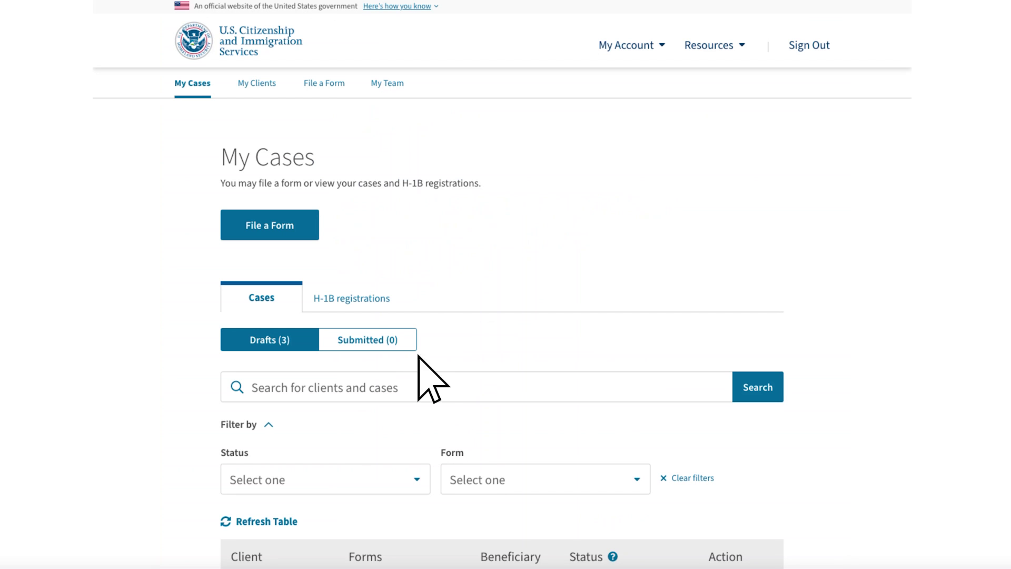
Open River City Imports' pending invitation from My Clients' company invitations.
{"action": "left_click", "coordinate": [281, 83]}
{"action": "scroll", "coordinate": [300, 109], "scroll_direction": "down", "scroll_amount": 3}
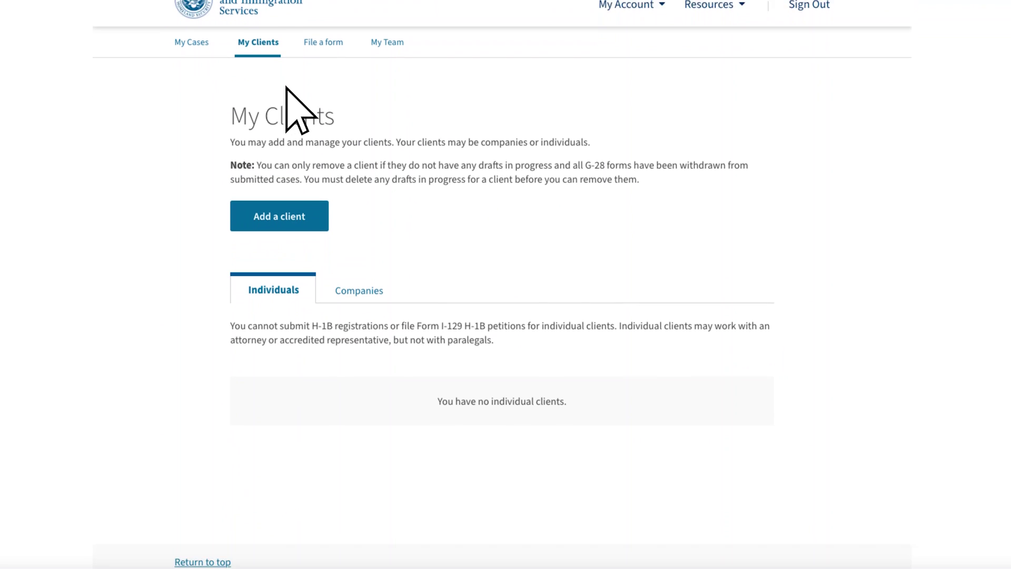
{"action": "left_click", "coordinate": [391, 228]}
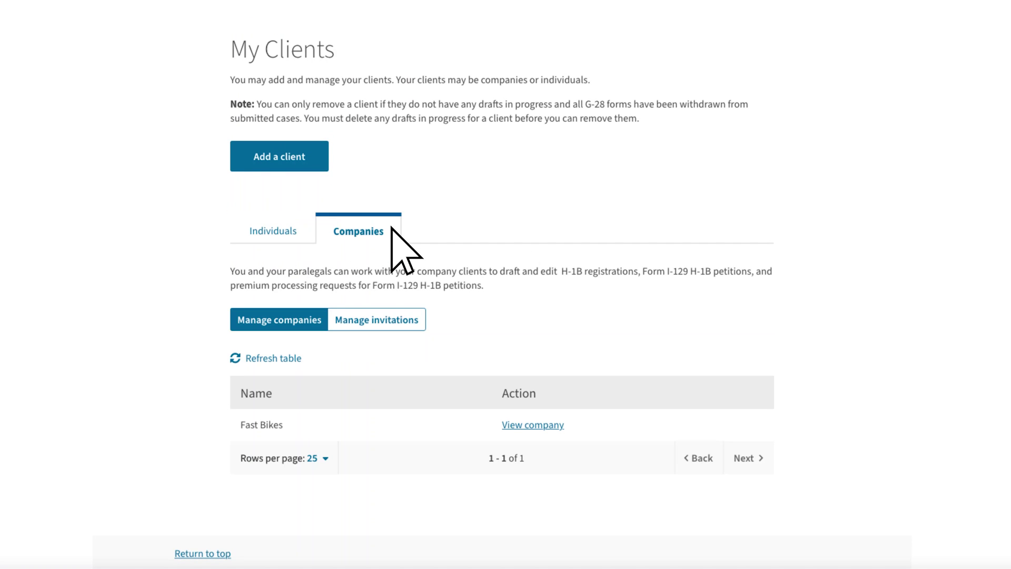
{"action": "left_click", "coordinate": [423, 327]}
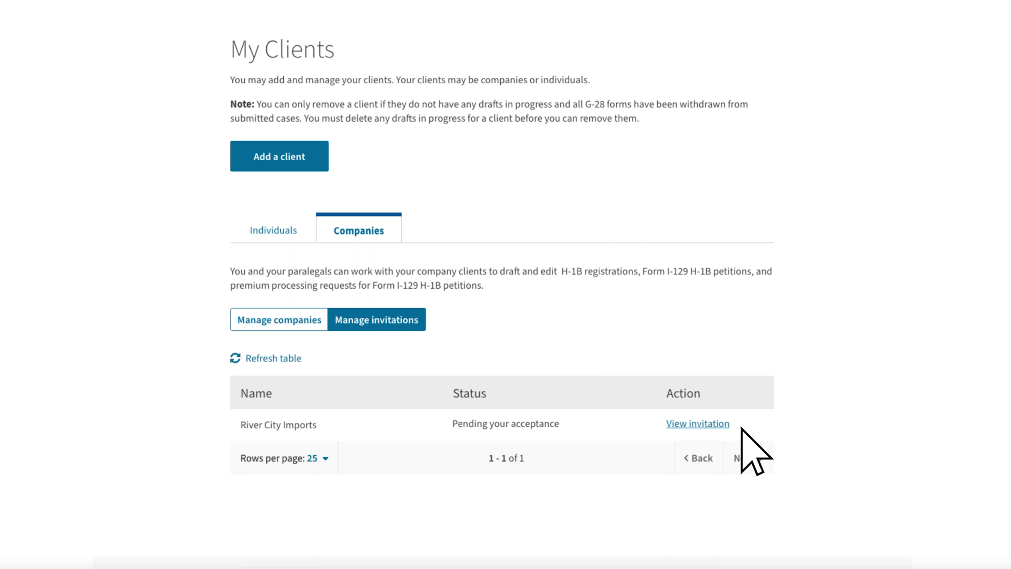
{"action": "left_click", "coordinate": [727, 424]}
Acknowledge the River City Imports profile and accept it as a company client.
{"action": "scroll", "coordinate": [740, 440], "scroll_direction": "down", "scroll_amount": 7}
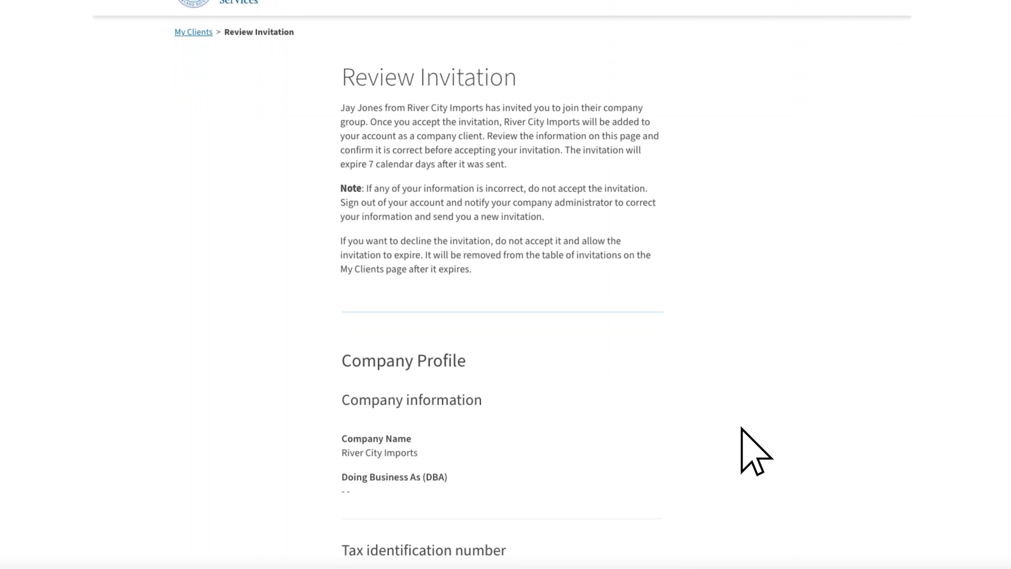
{"action": "scroll", "coordinate": [599, 396], "scroll_direction": "down", "scroll_amount": 5}
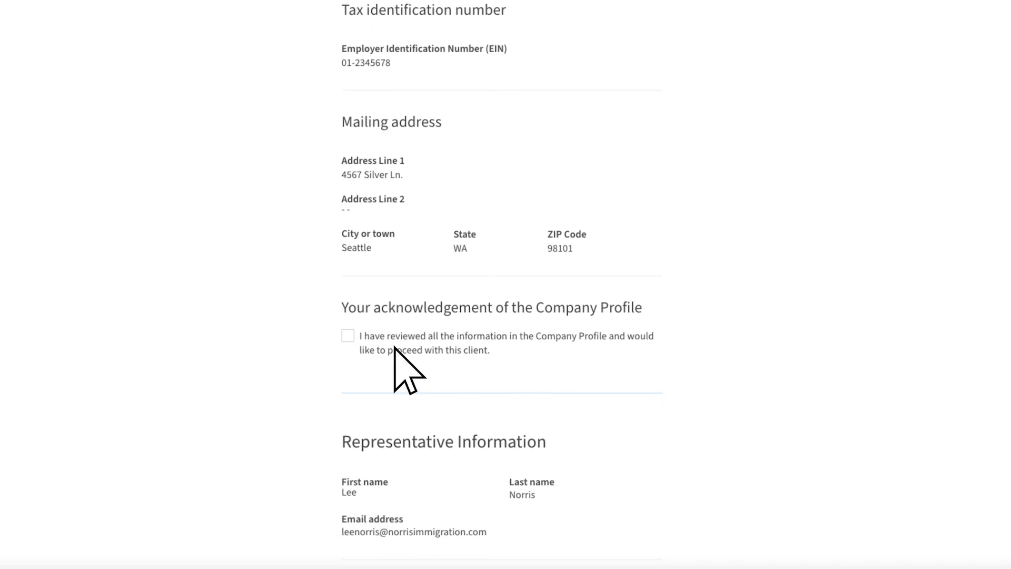
{"action": "left_click", "coordinate": [349, 330]}
{"action": "scroll", "coordinate": [356, 343], "scroll_direction": "down", "scroll_amount": 4}
{"action": "scroll", "coordinate": [379, 390], "scroll_direction": "down", "scroll_amount": 6}
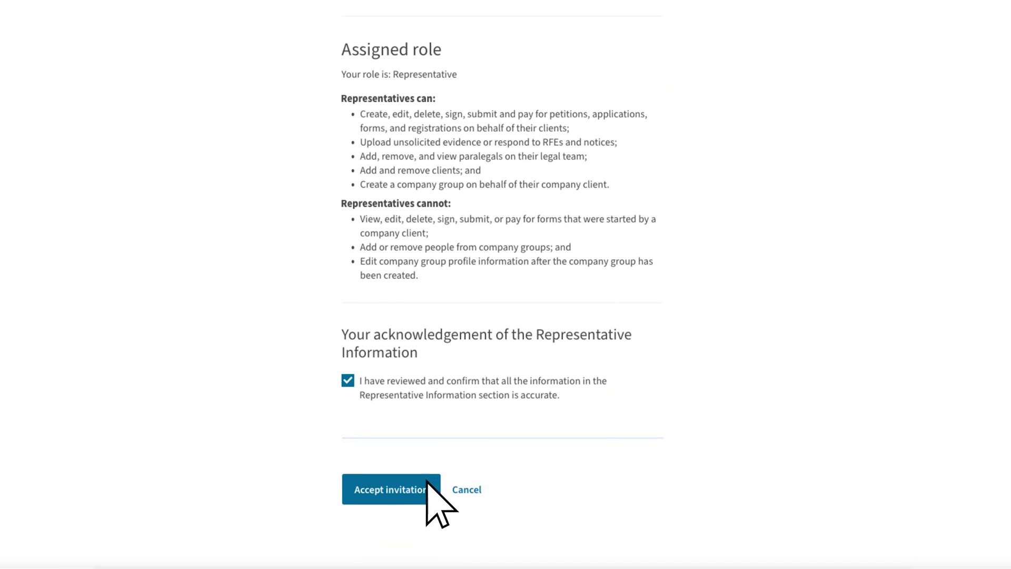
{"action": "left_click", "coordinate": [433, 494]}
{"action": "scroll", "coordinate": [433, 495], "scroll_direction": "down", "scroll_amount": 2}
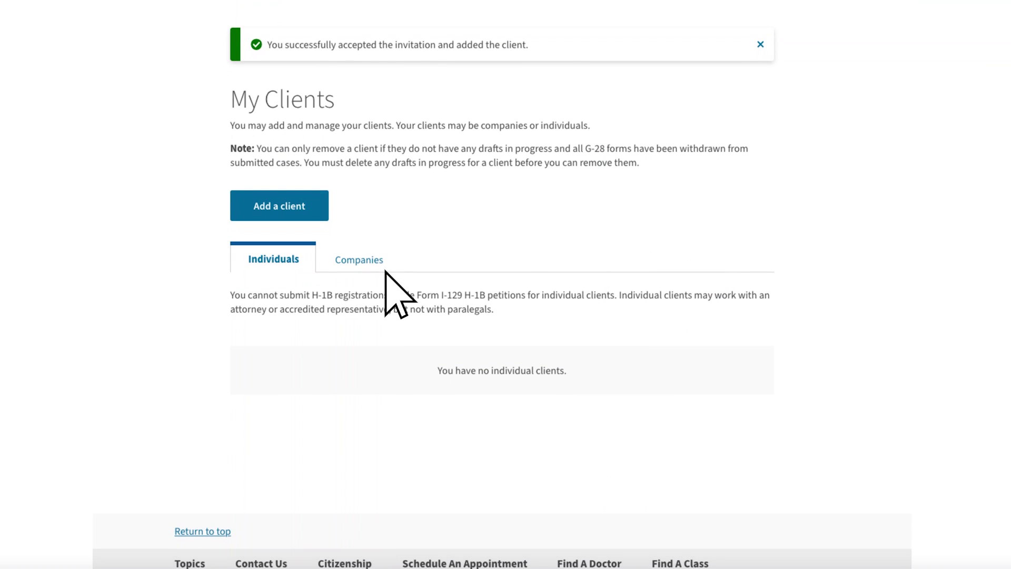
Show the company clients on My Clients to confirm River City Imports is listed.
{"action": "left_click", "coordinate": [383, 268]}
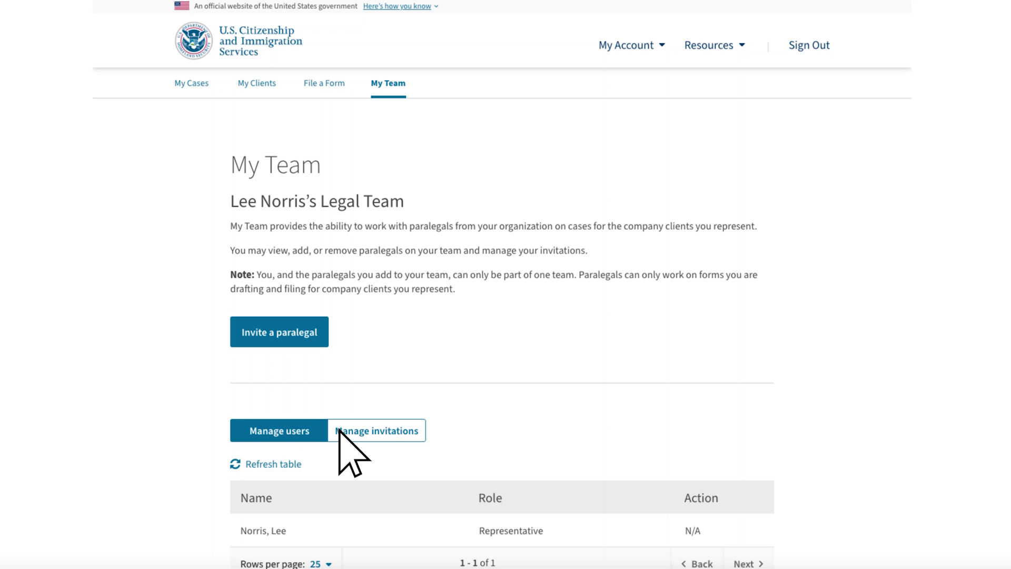
Invite the paralegal with given name, family name and business email, and send the request.
{"action": "left_click", "coordinate": [325, 336]}
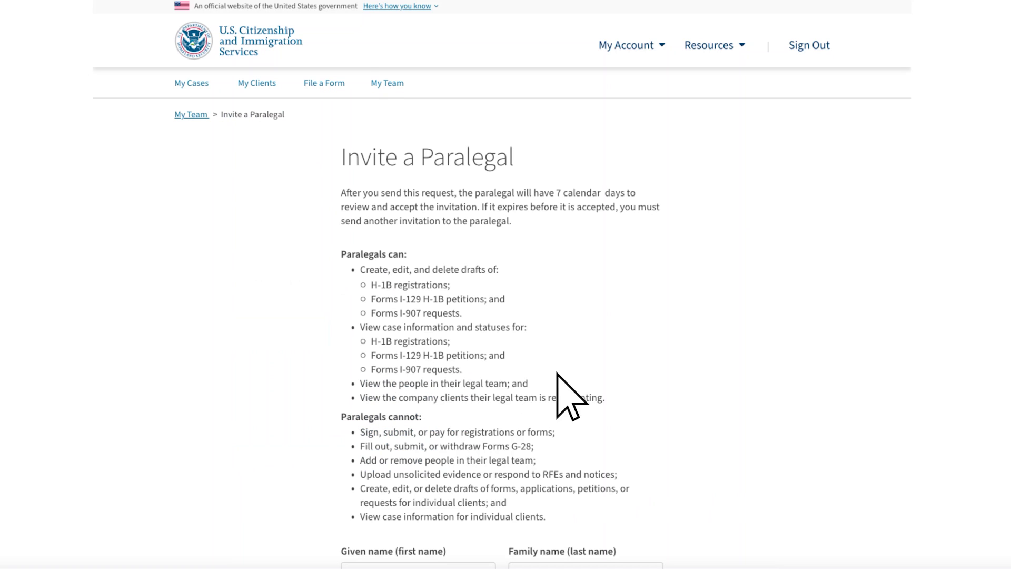
{"action": "scroll", "coordinate": [632, 401], "scroll_direction": "down", "scroll_amount": 2}
{"action": "scroll", "coordinate": [668, 393], "scroll_direction": "down", "scroll_amount": 3}
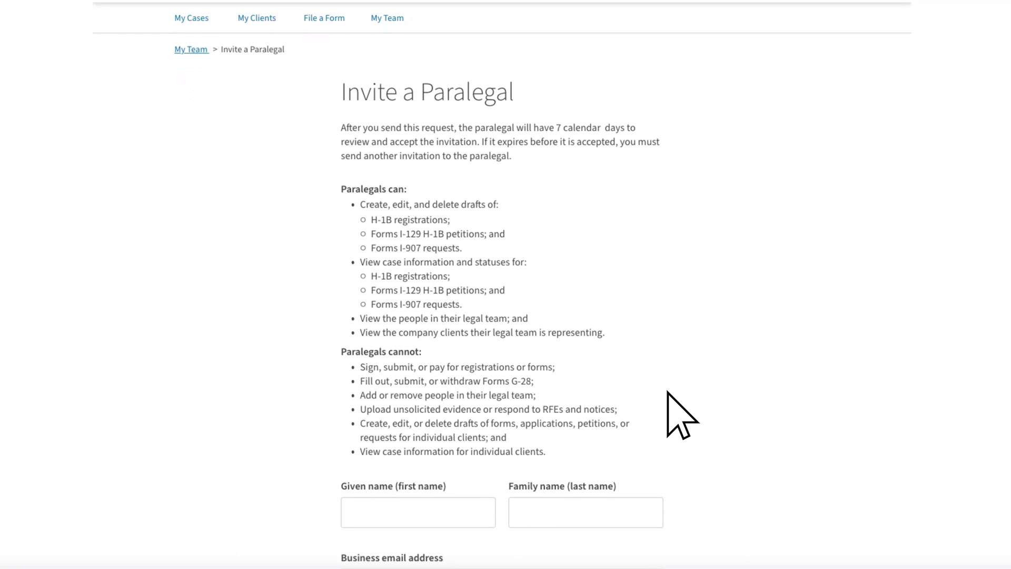
{"action": "scroll", "coordinate": [668, 393], "scroll_direction": "down", "scroll_amount": 3}
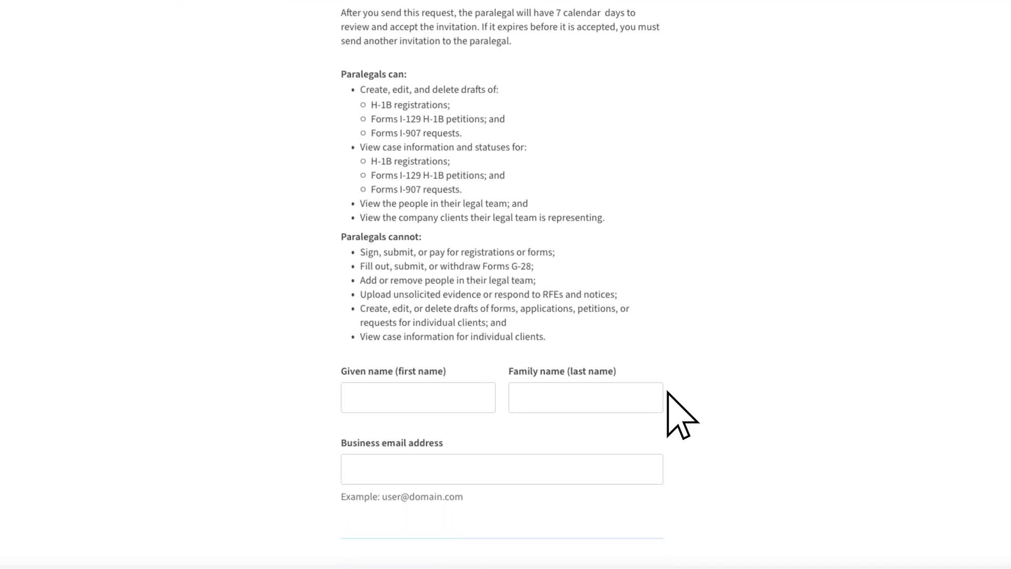
{"action": "scroll", "coordinate": [668, 393], "scroll_direction": "down", "scroll_amount": 1}
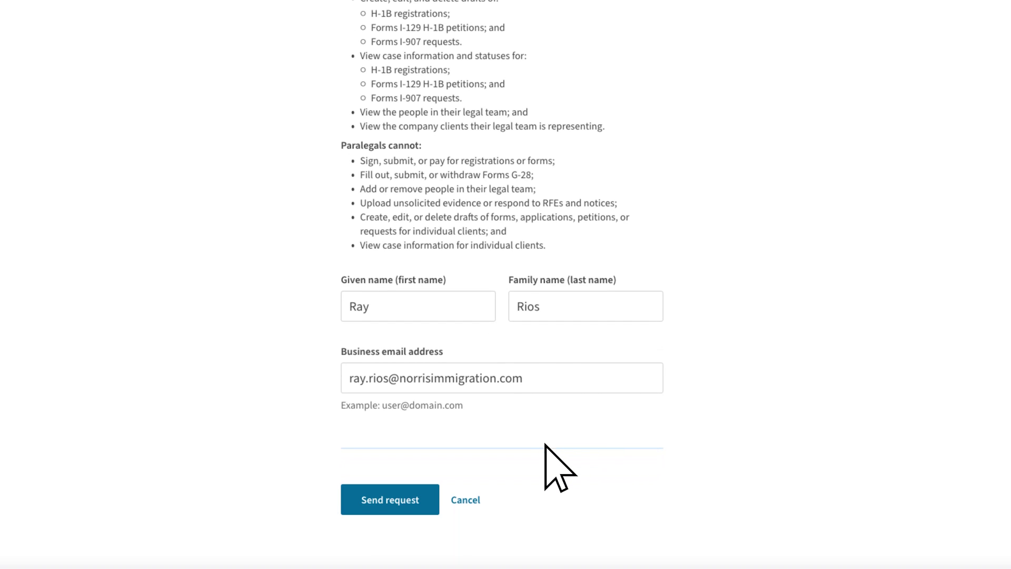
{"action": "left_click", "coordinate": [424, 498]}
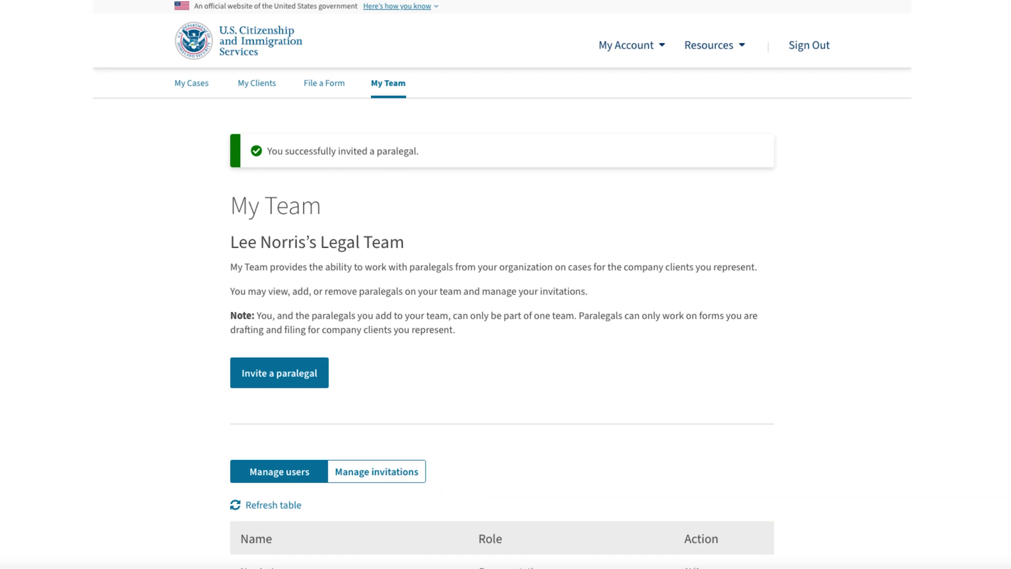
{"action": "scroll", "coordinate": [503, 284], "scroll_direction": "down", "scroll_amount": 2}
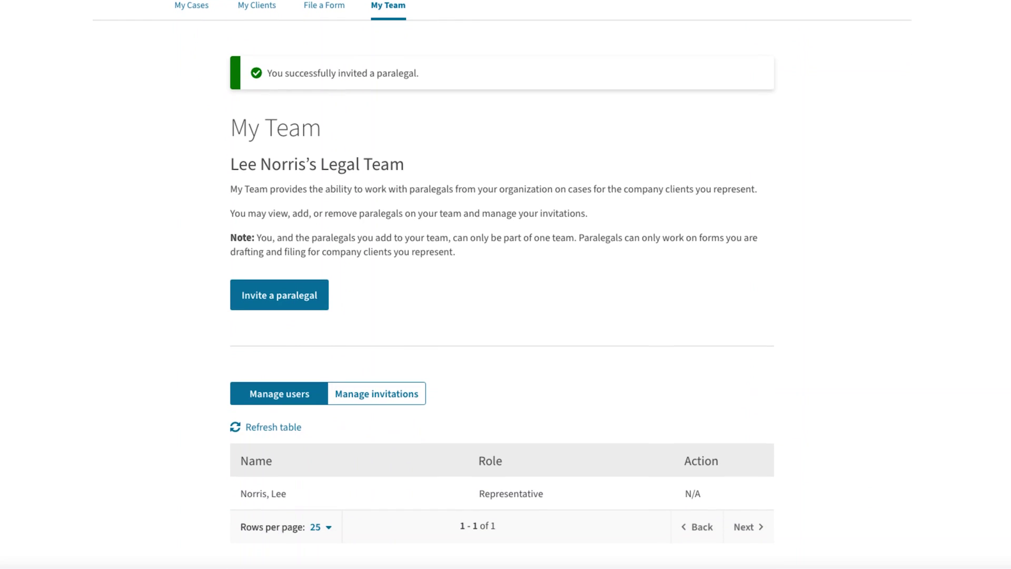
{"action": "scroll", "coordinate": [502, 284], "scroll_direction": "down", "scroll_amount": 1}
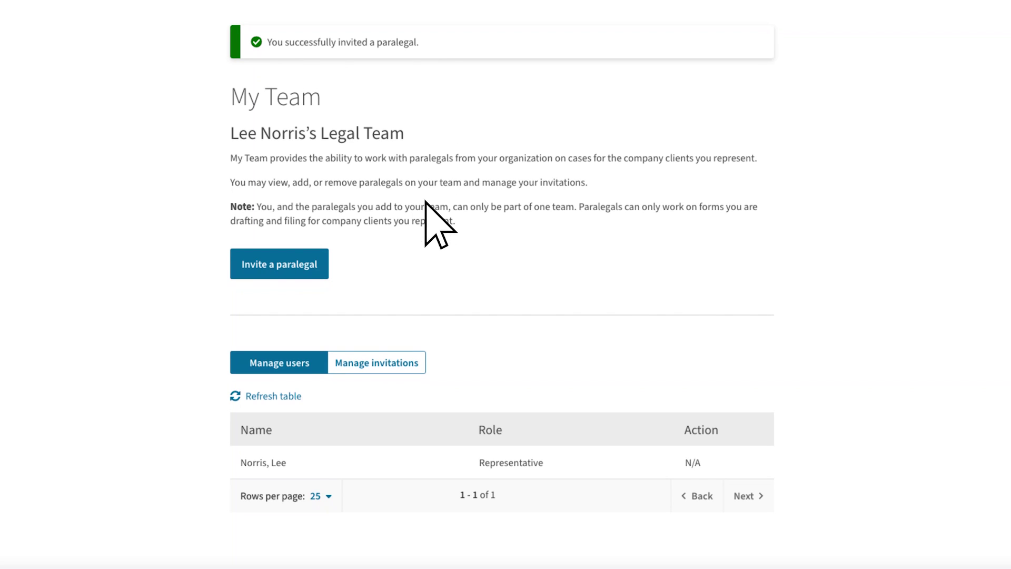
List the team's pending invitations, then sign in from the team invitation email.
{"action": "left_click", "coordinate": [423, 364]}
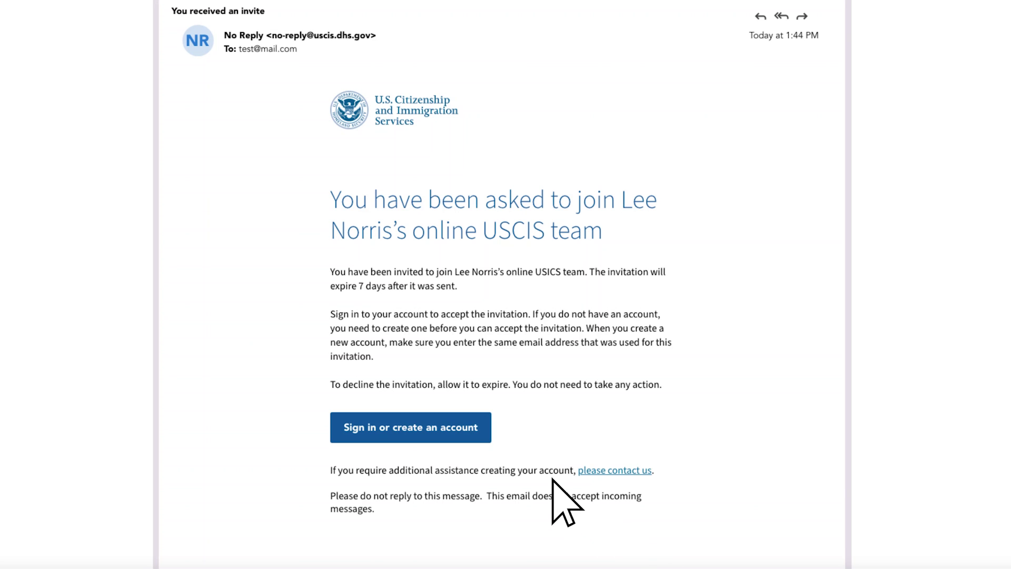
{"action": "left_click", "coordinate": [480, 431]}
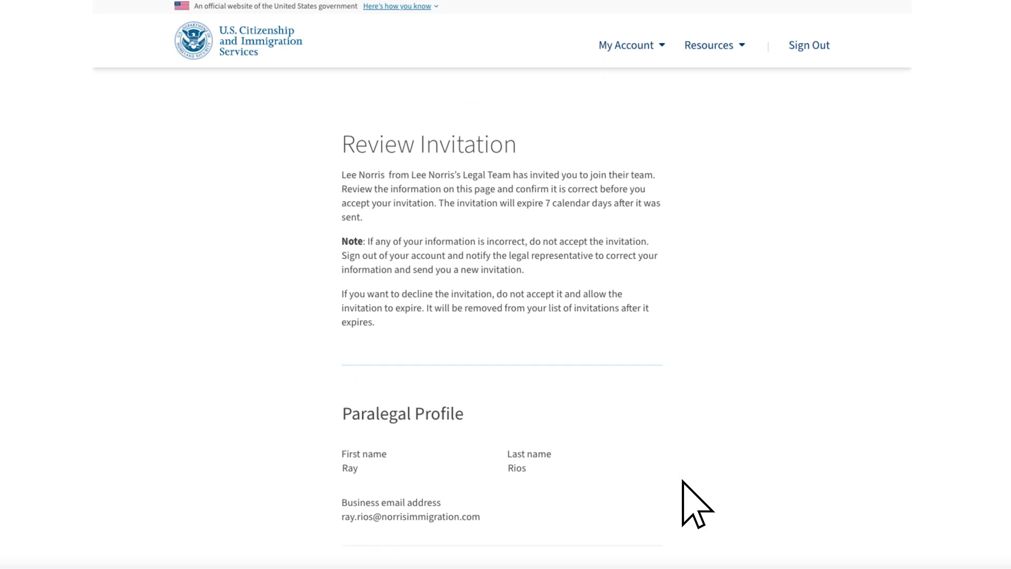
Review the paralegal's invitation details and accept joining the legal team.
{"action": "scroll", "coordinate": [684, 481], "scroll_direction": "down", "scroll_amount": 2}
{"action": "scroll", "coordinate": [683, 481], "scroll_direction": "down", "scroll_amount": 4}
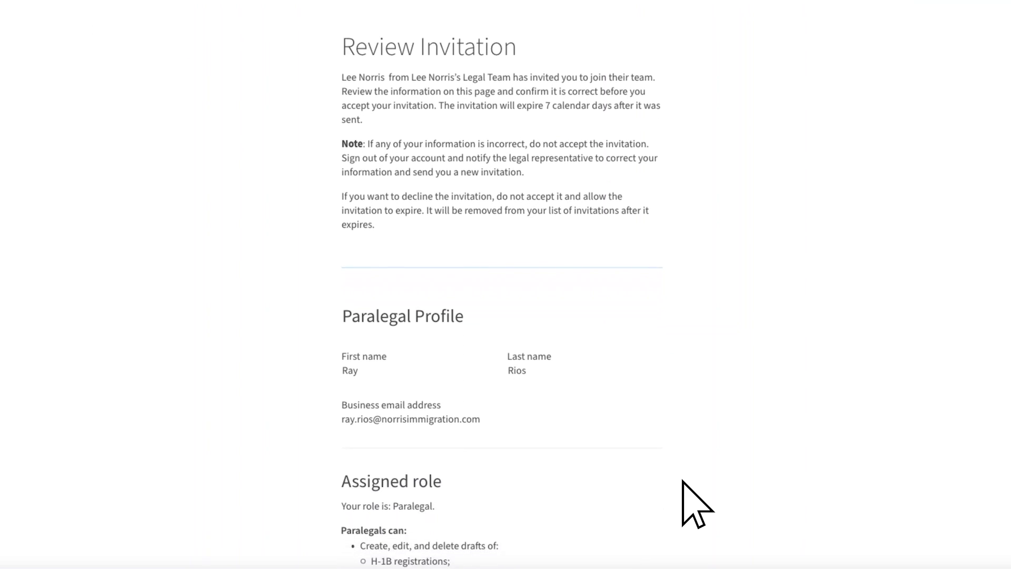
{"action": "scroll", "coordinate": [683, 481], "scroll_direction": "down", "scroll_amount": 4}
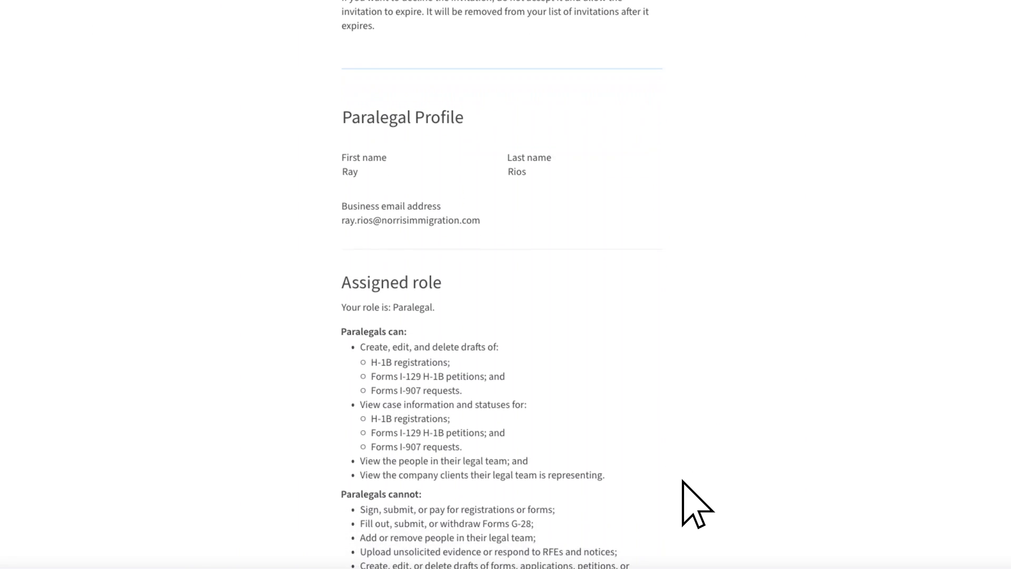
{"action": "scroll", "coordinate": [683, 480], "scroll_direction": "down", "scroll_amount": 1}
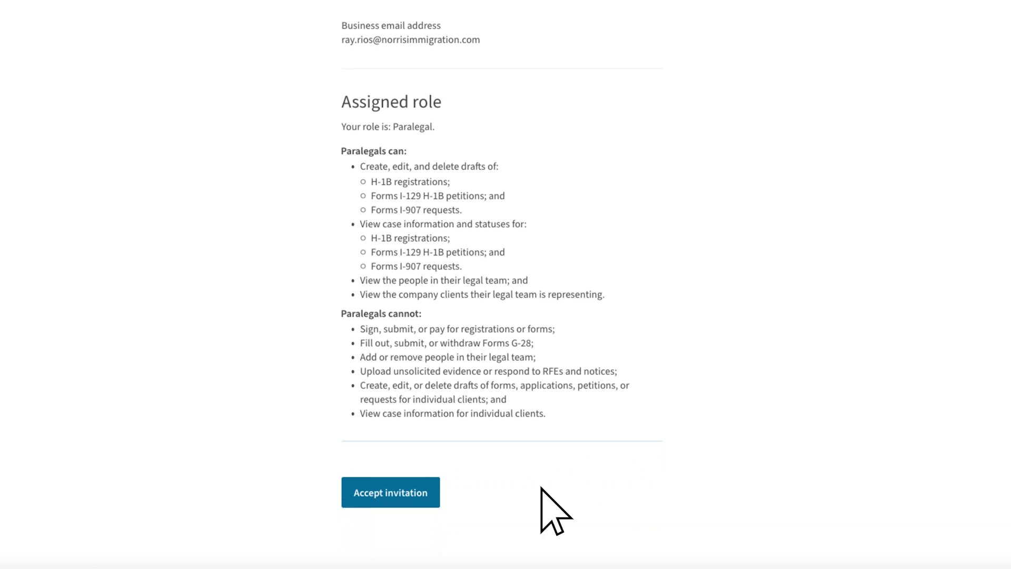
{"action": "left_click", "coordinate": [434, 493]}
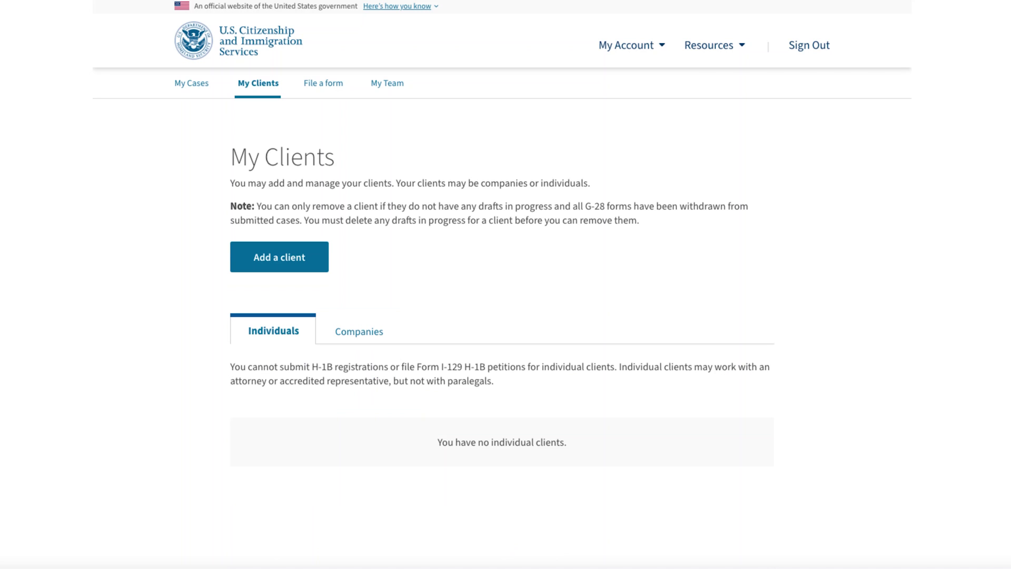
Add the team paralegal to the Fast Bikes company client from its company details.
{"action": "scroll", "coordinate": [591, 481], "scroll_direction": "down", "scroll_amount": 3}
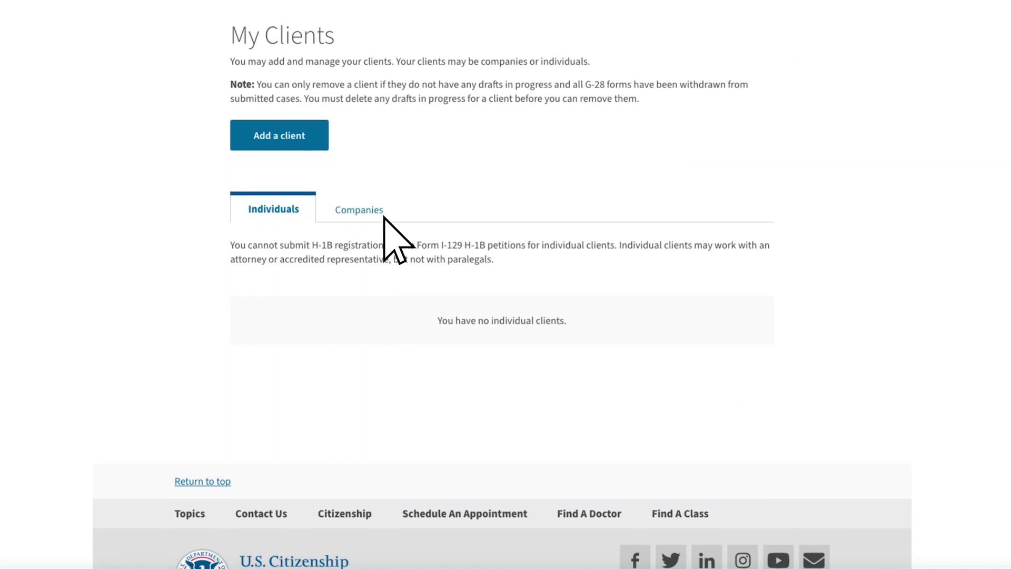
{"action": "left_click", "coordinate": [384, 215]}
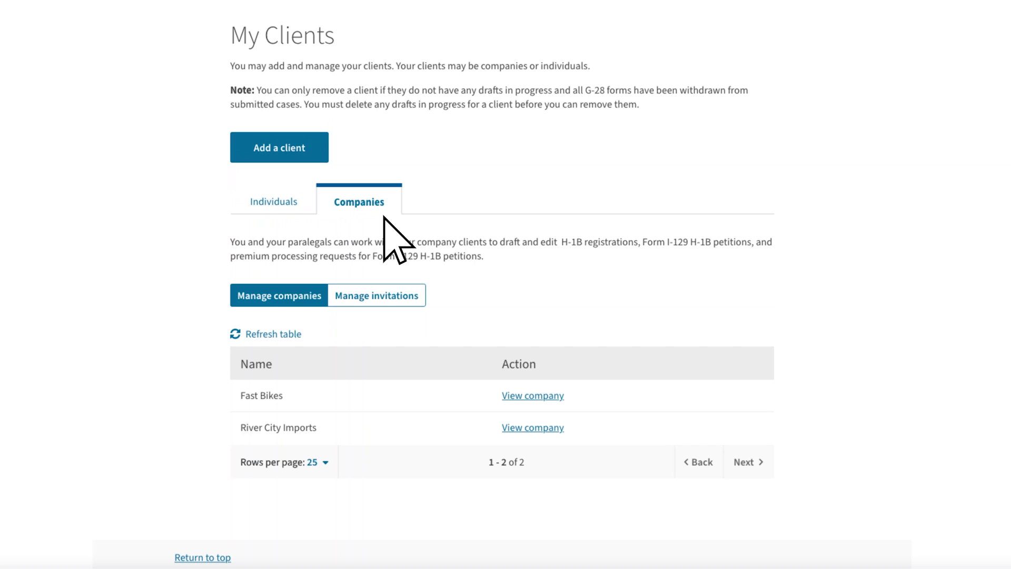
{"action": "left_click", "coordinate": [563, 396]}
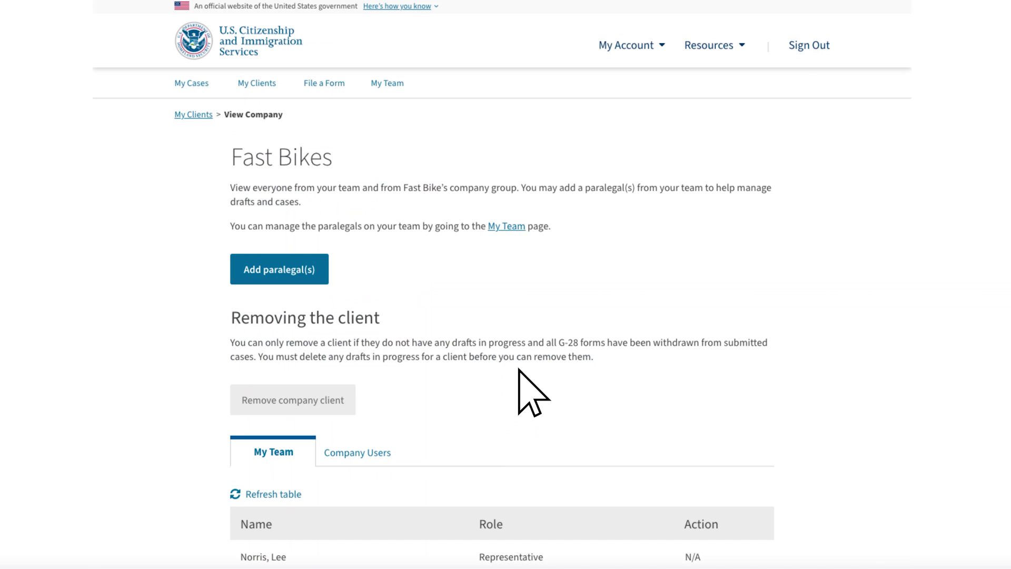
{"action": "left_click", "coordinate": [325, 275]}
{"action": "left_click", "coordinate": [348, 338]}
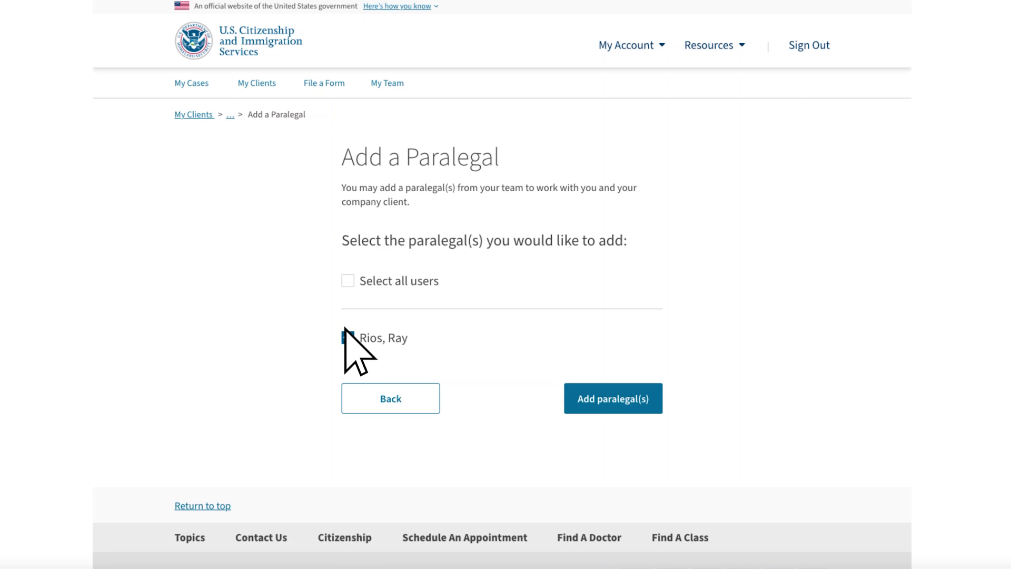
{"action": "left_click", "coordinate": [653, 400]}
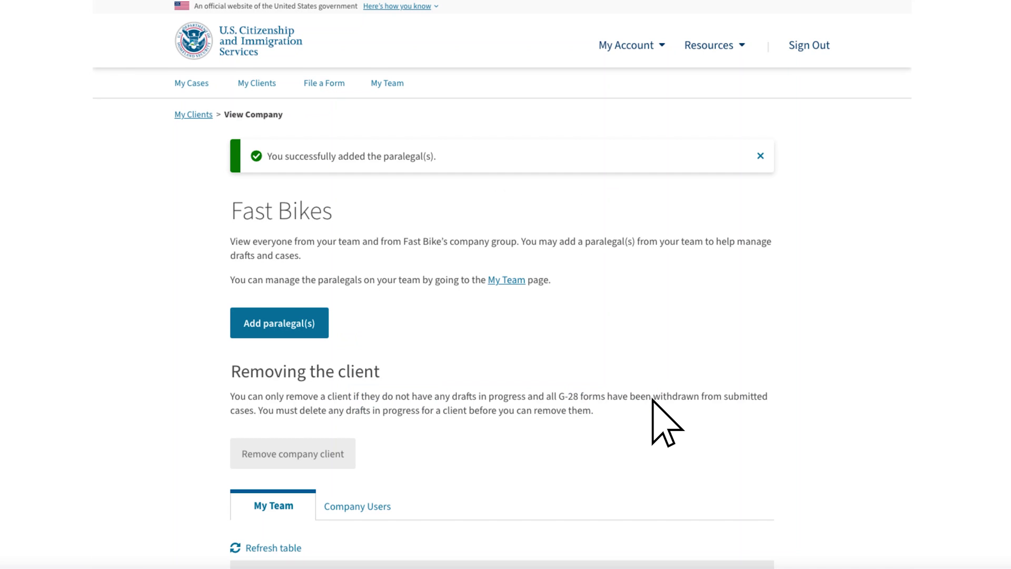
{"action": "scroll", "coordinate": [654, 400], "scroll_direction": "down", "scroll_amount": 3}
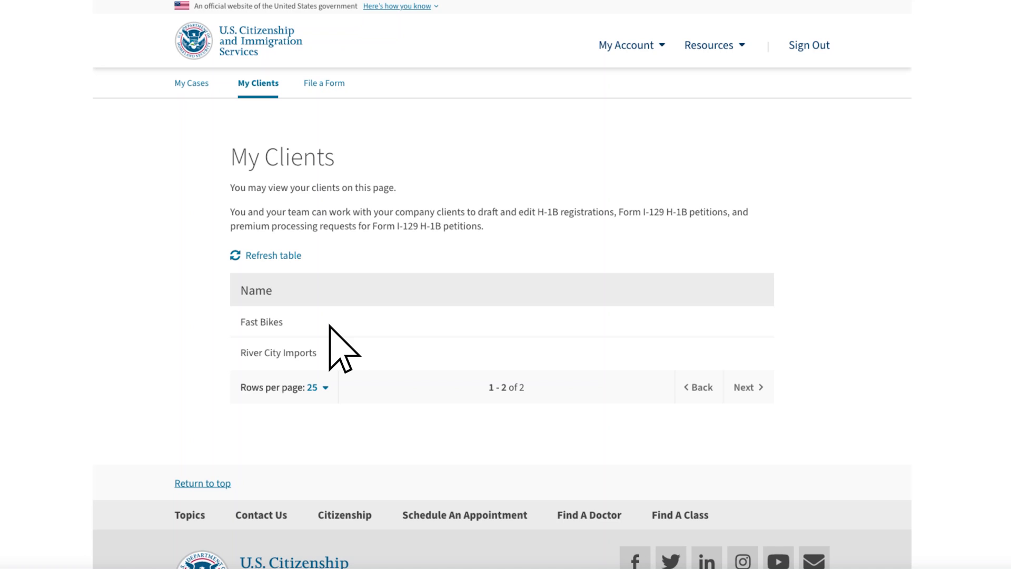
Start a new Form I-129 nonimmigrant worker petition with Fast Bikes as the client.
{"action": "left_click", "coordinate": [355, 85]}
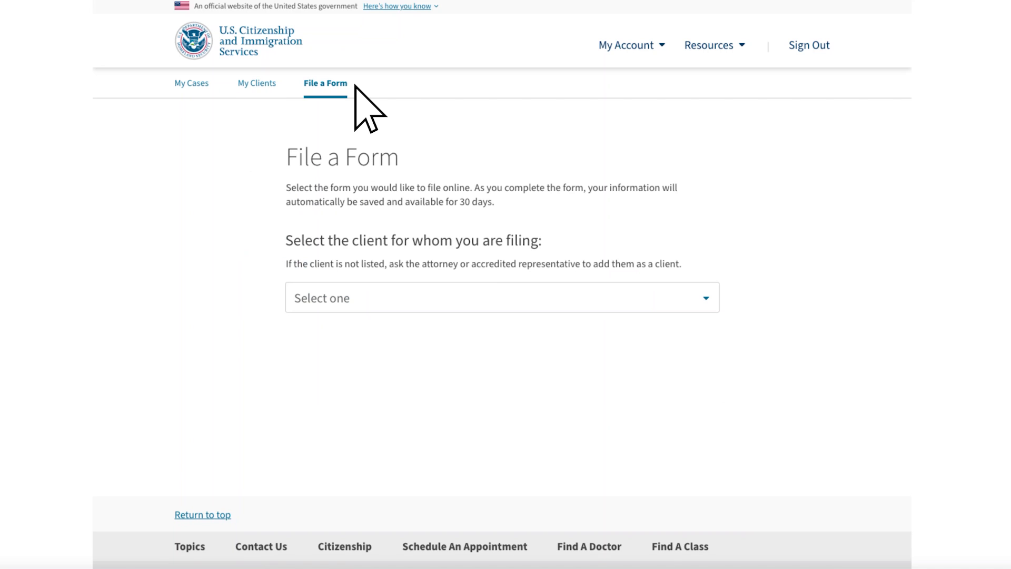
{"action": "left_click", "coordinate": [697, 296]}
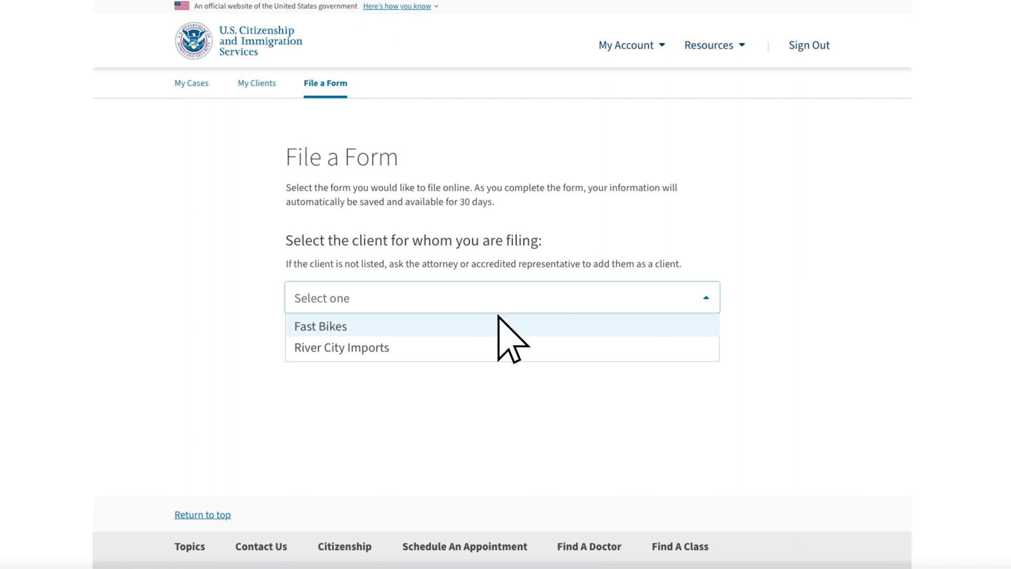
{"action": "left_click", "coordinate": [358, 327]}
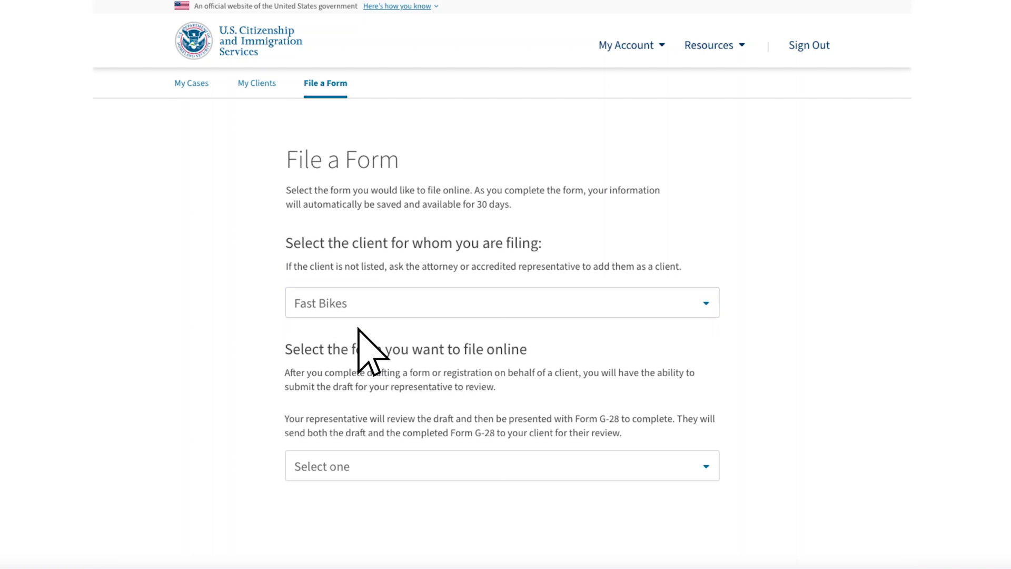
{"action": "left_click", "coordinate": [705, 467]}
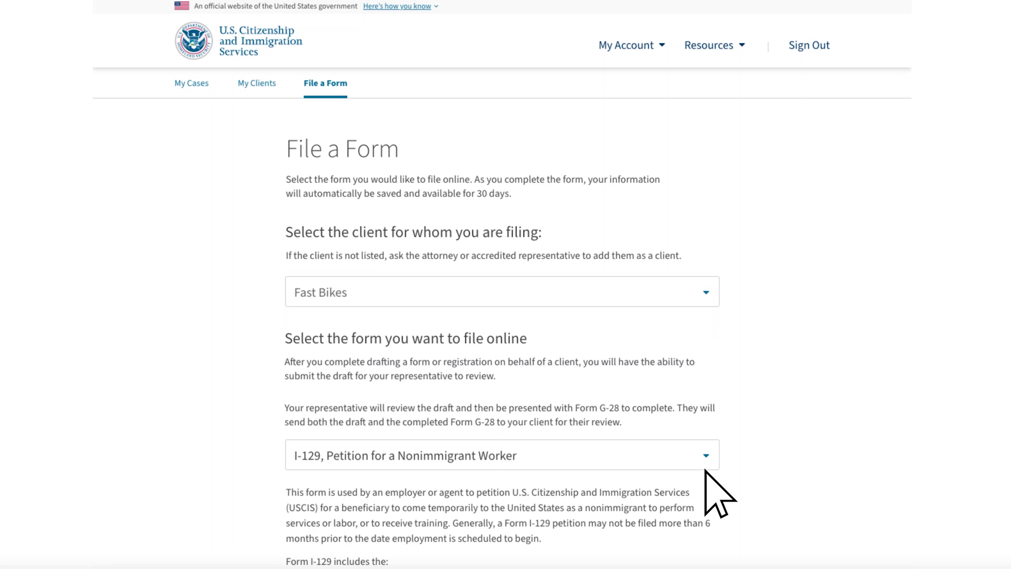
{"action": "scroll", "coordinate": [737, 479], "scroll_direction": "down", "scroll_amount": 4}
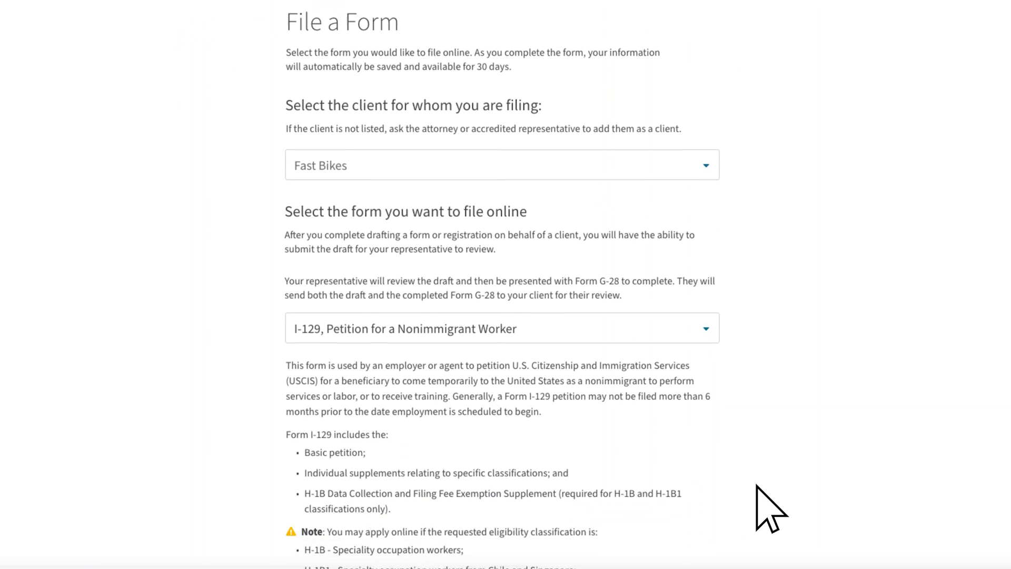
{"action": "scroll", "coordinate": [756, 485], "scroll_direction": "down", "scroll_amount": 6}
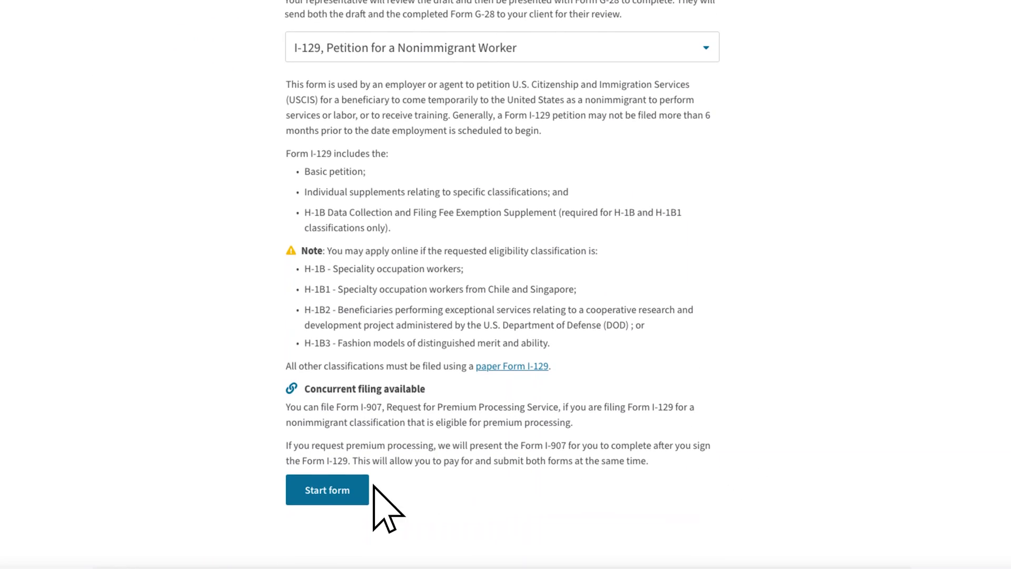
{"action": "left_click", "coordinate": [362, 485]}
Finish the I-129 draft and select the team's attorney as the representative to notify.
{"action": "scroll", "coordinate": [610, 514], "scroll_direction": "down", "scroll_amount": 5}
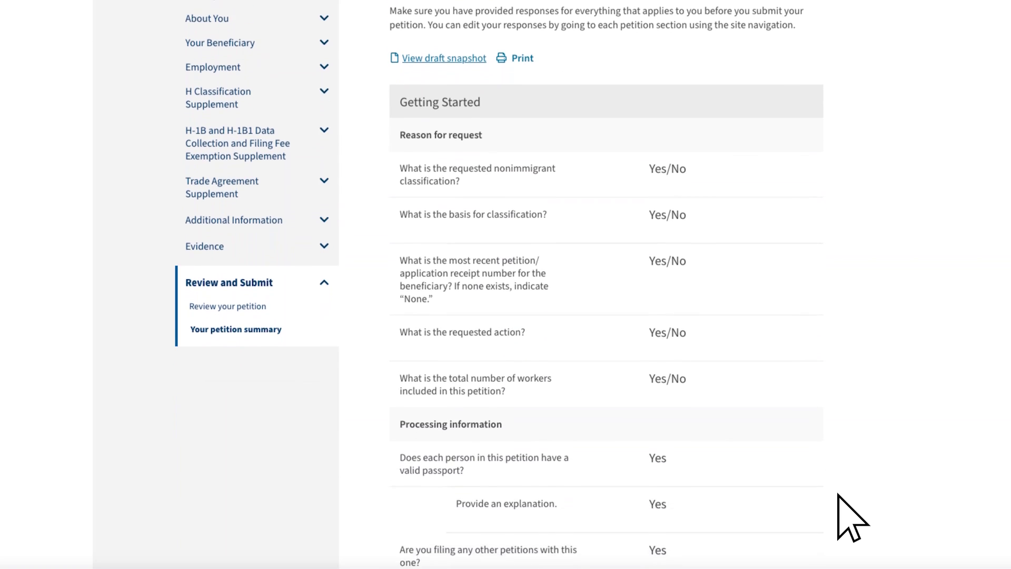
{"action": "scroll", "coordinate": [838, 494], "scroll_direction": "down", "scroll_amount": 8}
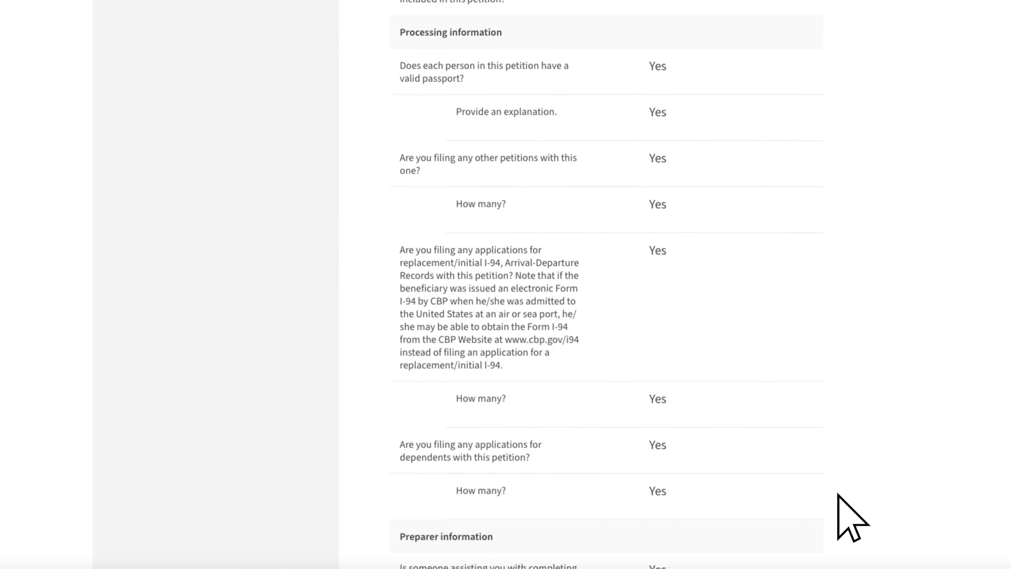
{"action": "scroll", "coordinate": [838, 494], "scroll_direction": "down", "scroll_amount": 15}
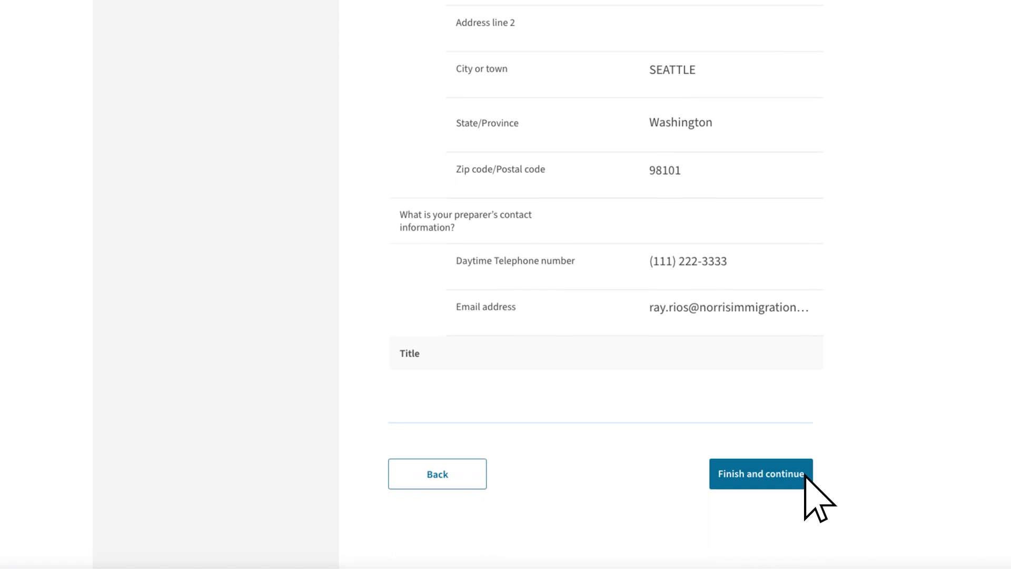
{"action": "left_click", "coordinate": [805, 474]}
{"action": "left_click", "coordinate": [238, 266]}
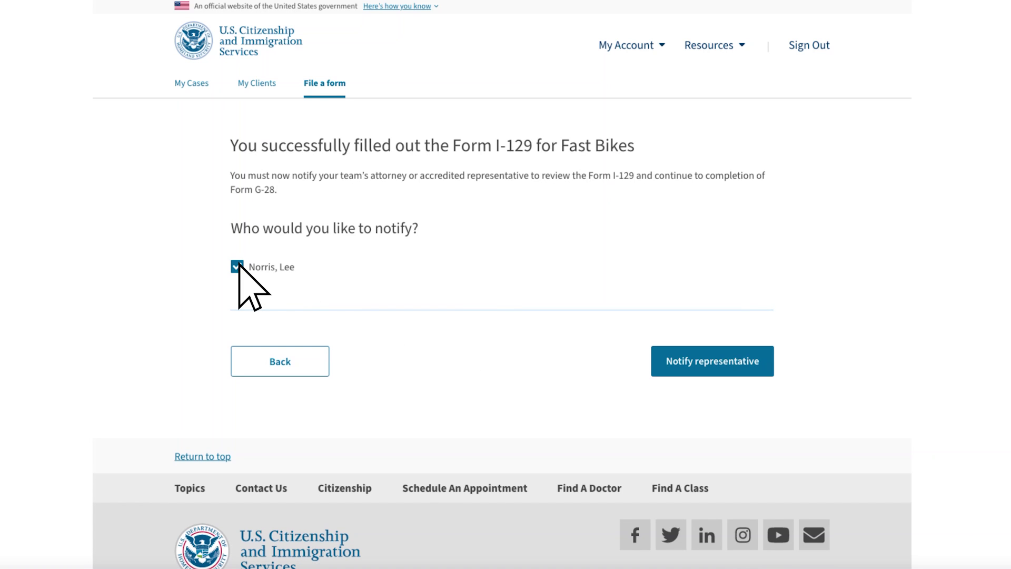
Notify the attorney to review the Fast Bikes I-129 and check its Pending representative signature status.
{"action": "left_click", "coordinate": [767, 363]}
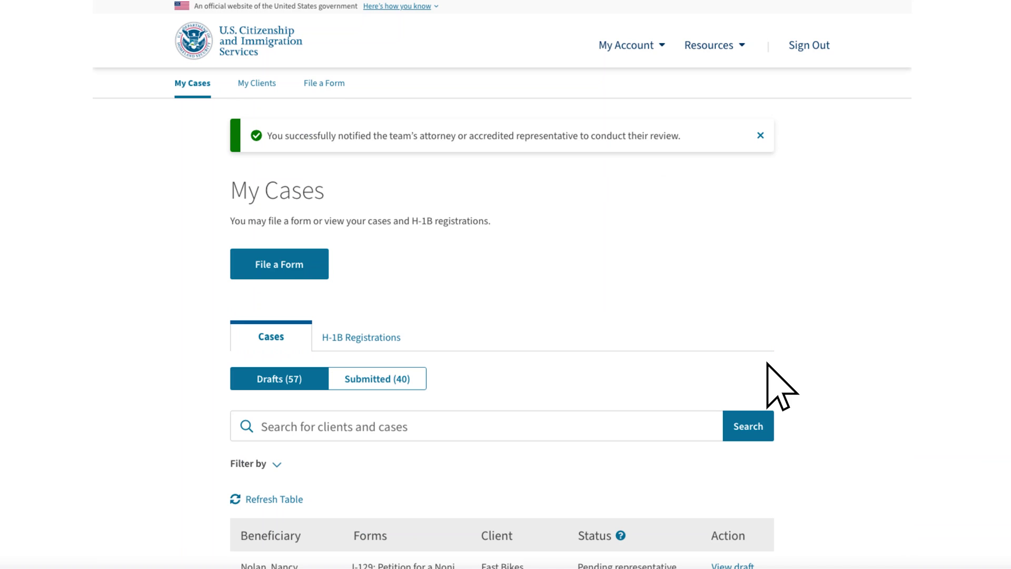
{"action": "scroll", "coordinate": [767, 363], "scroll_direction": "down", "scroll_amount": 2}
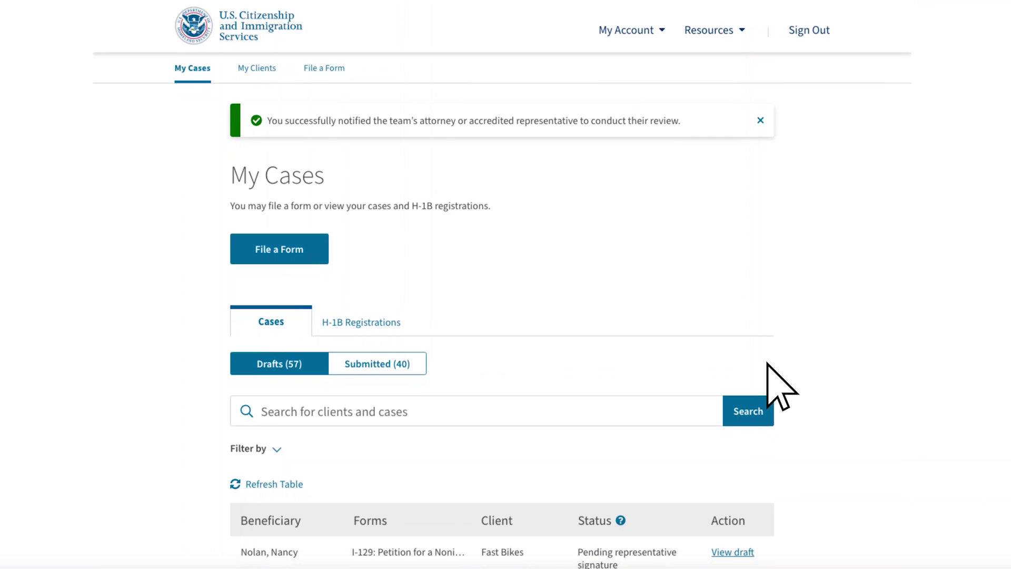
{"action": "scroll", "coordinate": [767, 364], "scroll_direction": "down", "scroll_amount": 2}
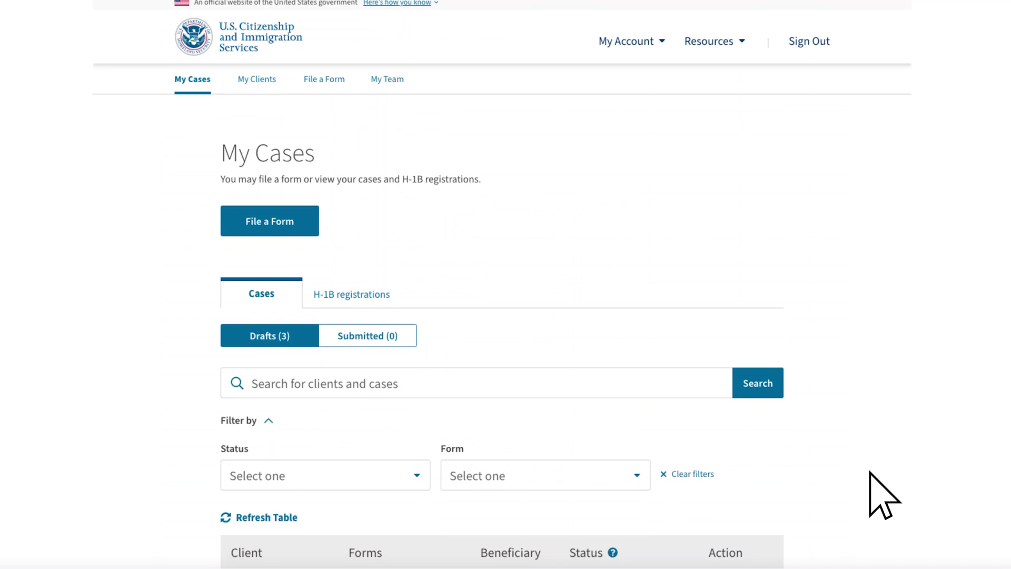
{"action": "scroll", "coordinate": [869, 472], "scroll_direction": "down", "scroll_amount": 2}
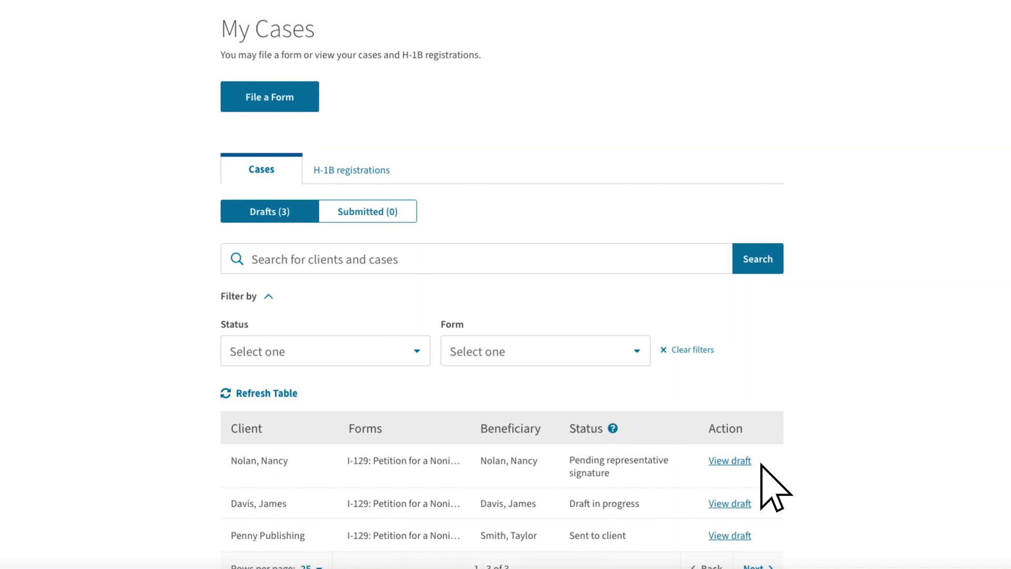
Reopen the pending I-129 draft, review it, and finalize it to reach the G-28.
{"action": "left_click", "coordinate": [750, 462]}
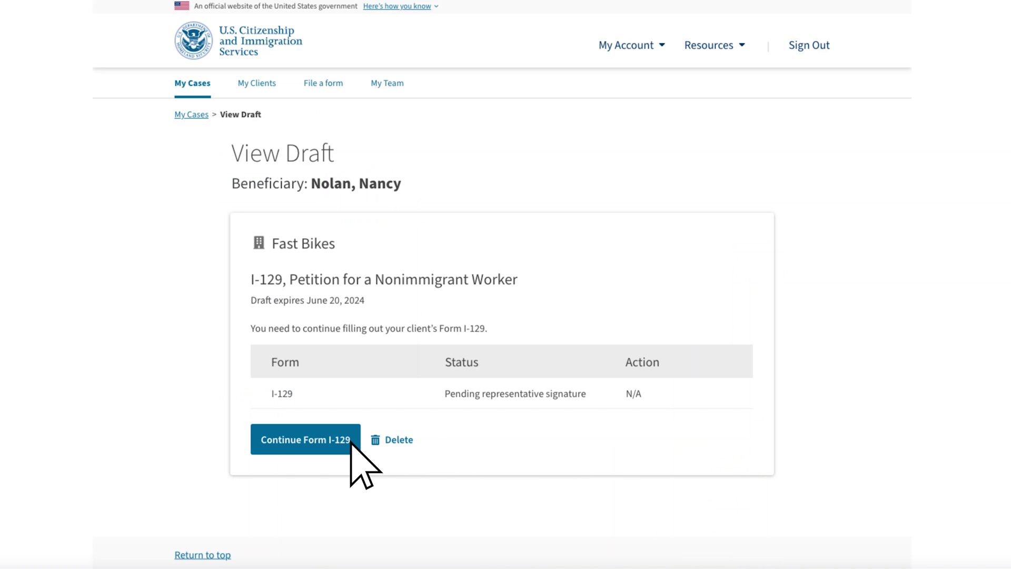
{"action": "left_click", "coordinate": [305, 439]}
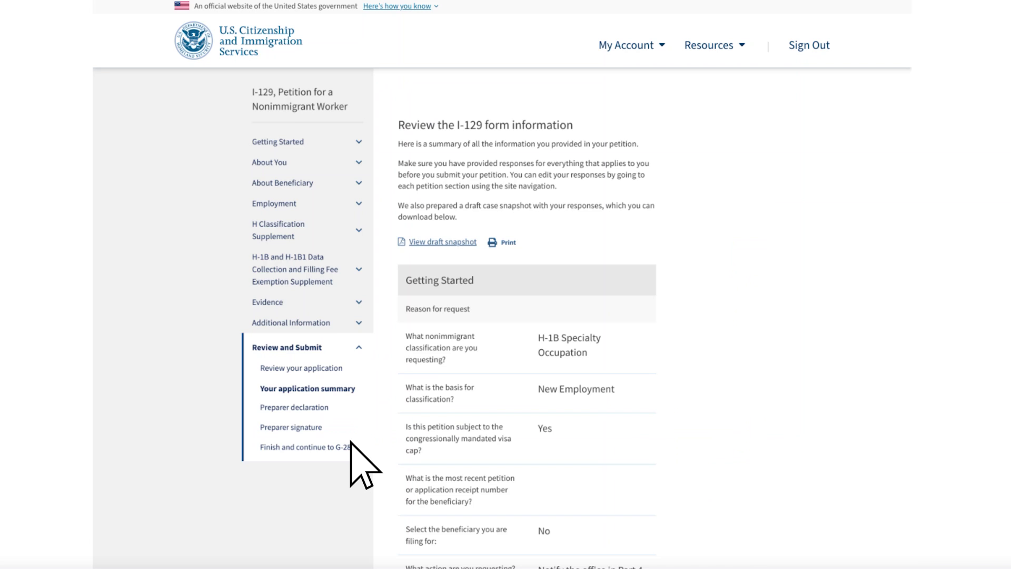
{"action": "scroll", "coordinate": [350, 442], "scroll_direction": "down", "scroll_amount": 14}
{"action": "scroll", "coordinate": [350, 441], "scroll_direction": "down", "scroll_amount": 20}
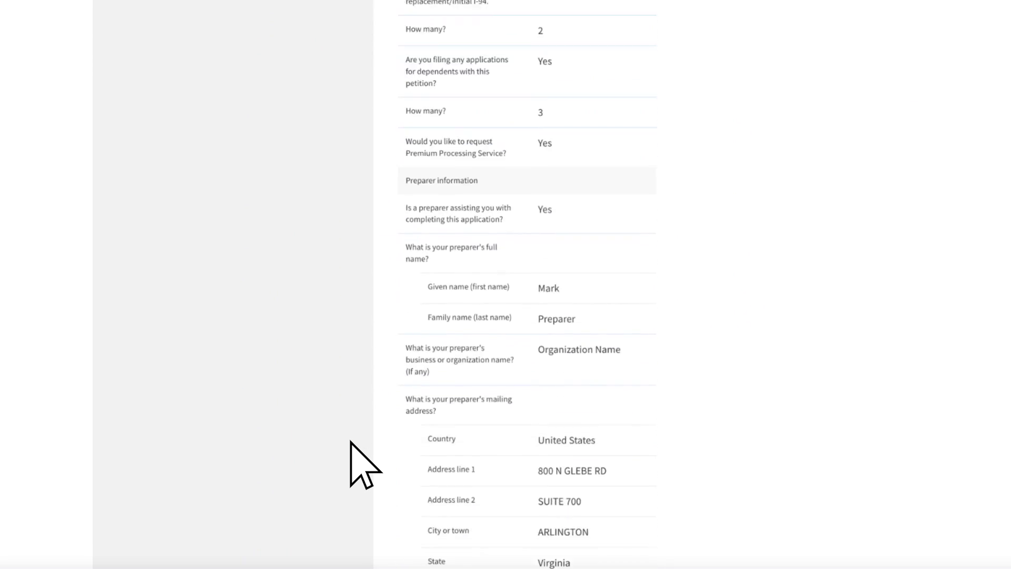
{"action": "scroll", "coordinate": [352, 463], "scroll_direction": "down", "scroll_amount": 15}
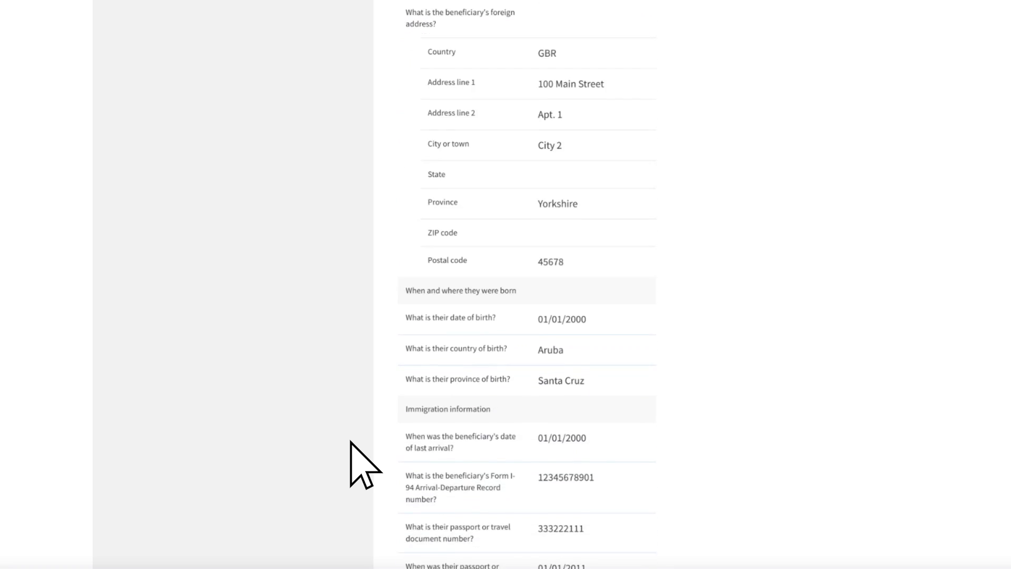
{"action": "left_click", "coordinate": [631, 502]}
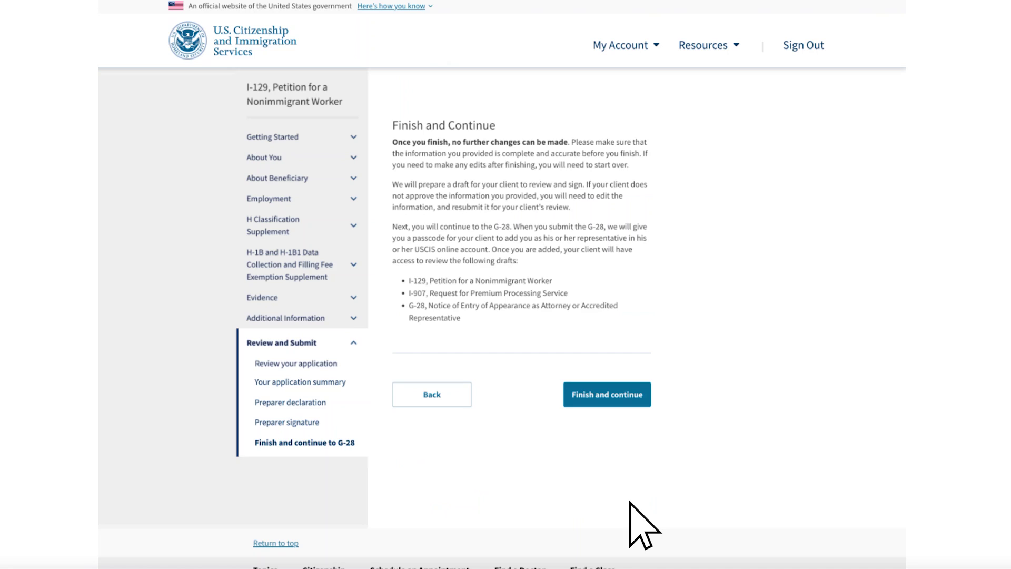
{"action": "left_click", "coordinate": [643, 403]}
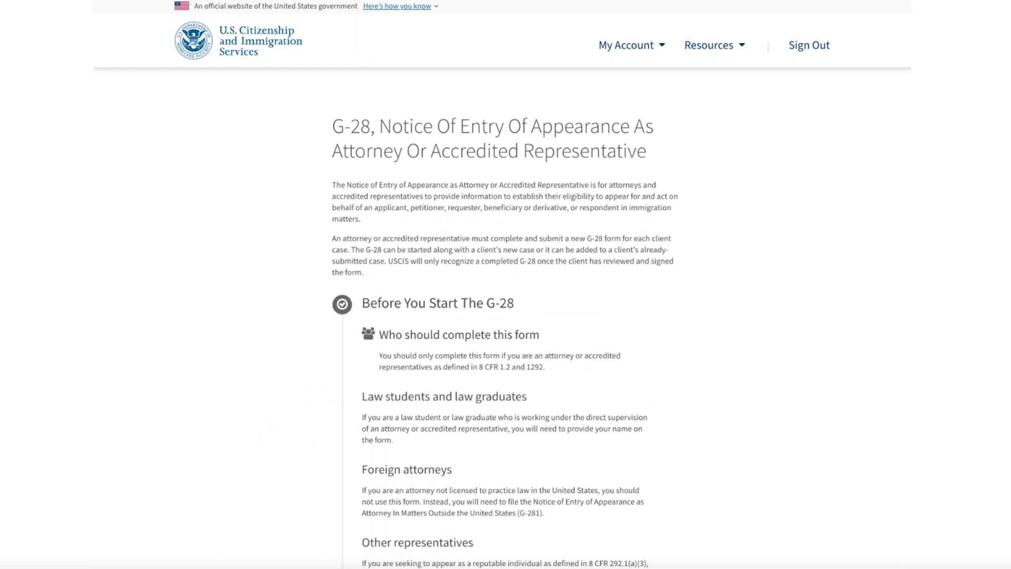
Auto-populate the G-28 from the representative profile, submit it, and choose one administrator to notify.
{"action": "scroll", "coordinate": [505, 316], "scroll_direction": "down", "scroll_amount": 10}
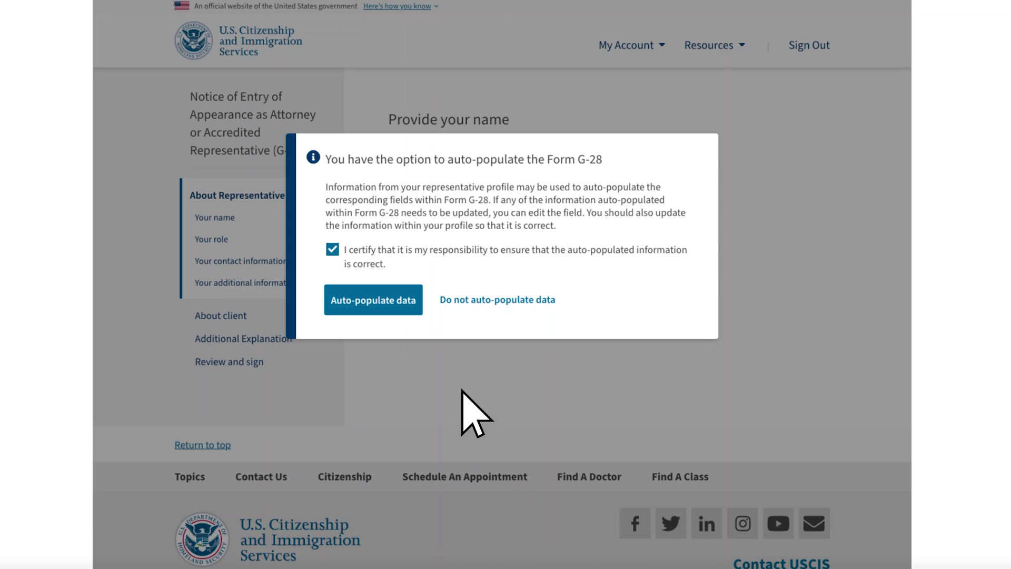
{"action": "left_click", "coordinate": [416, 310]}
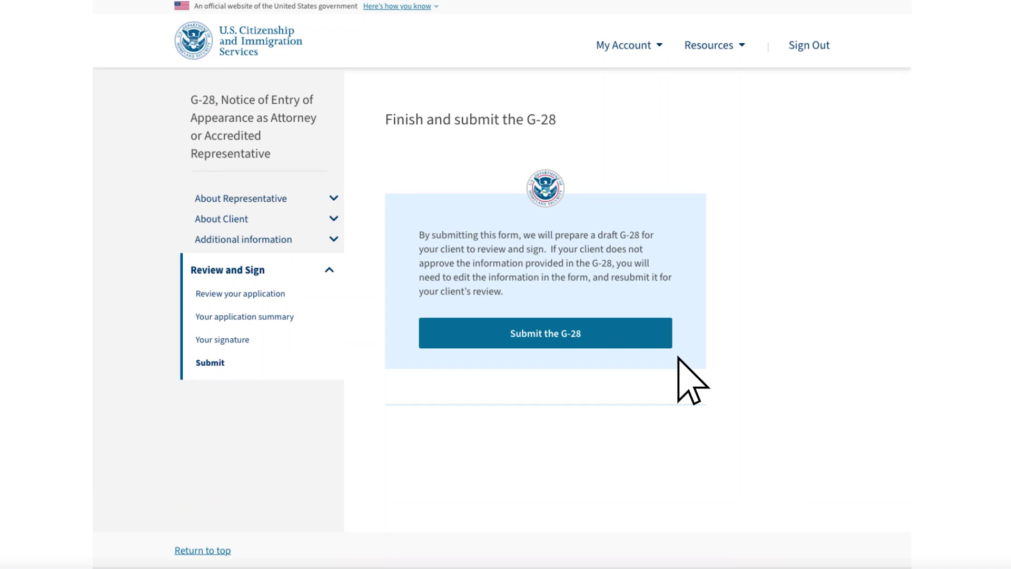
{"action": "left_click", "coordinate": [627, 332]}
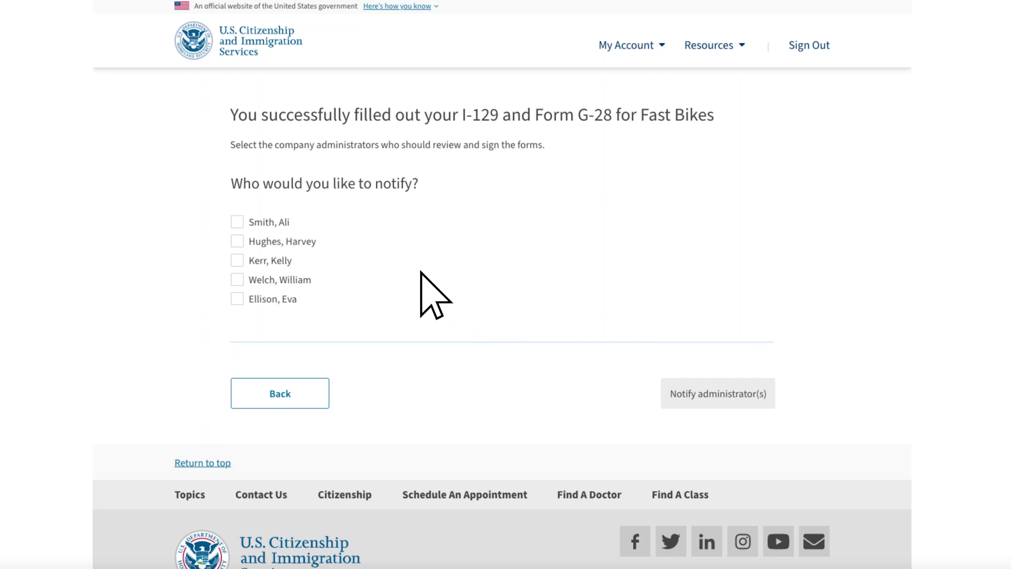
{"action": "left_click", "coordinate": [242, 221]}
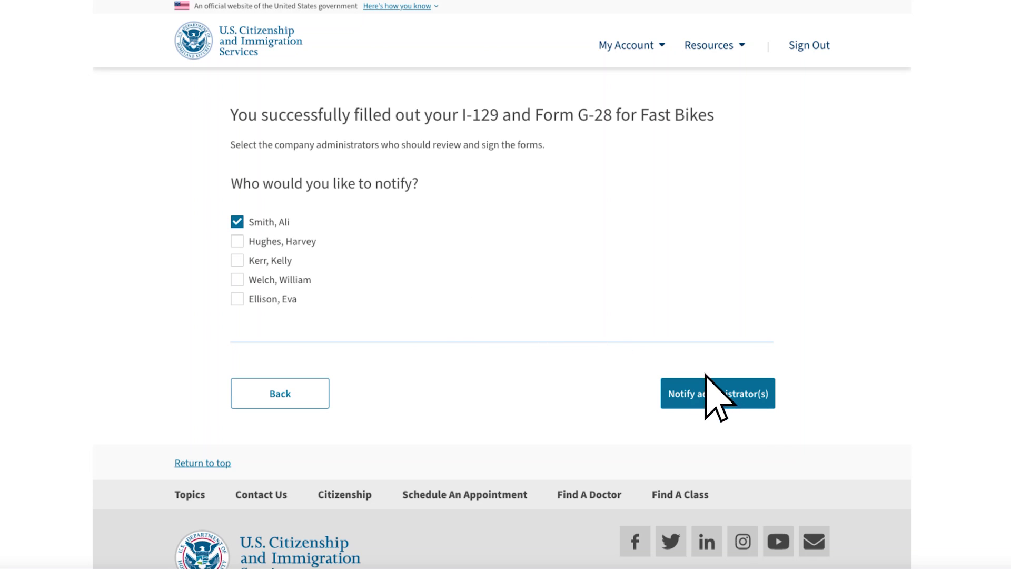
Notify the chosen Fast Bikes administrator to review and sign the I-129 and G-28 drafts.
{"action": "left_click", "coordinate": [767, 396]}
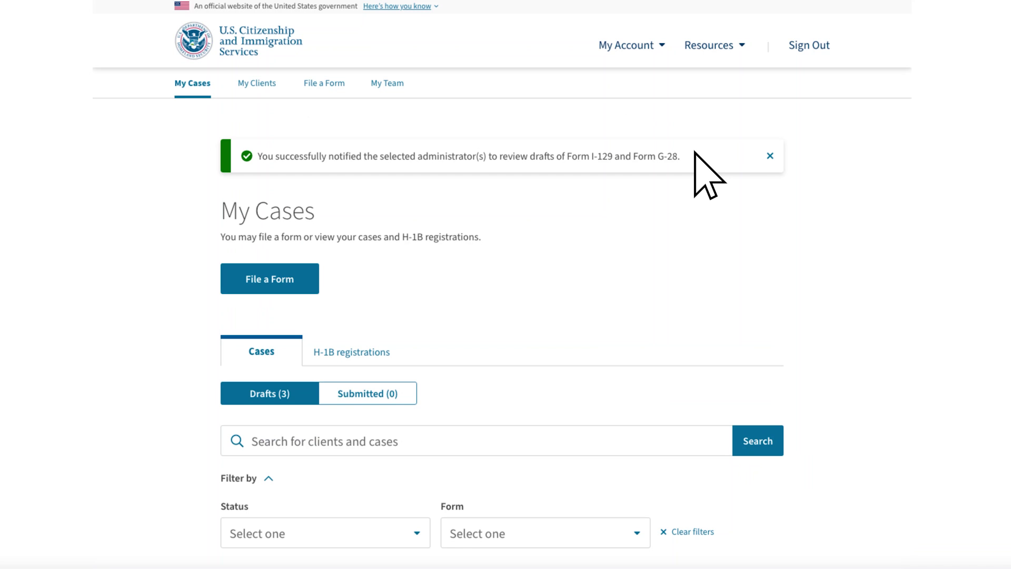
{"action": "scroll", "coordinate": [696, 153], "scroll_direction": "down", "scroll_amount": 3}
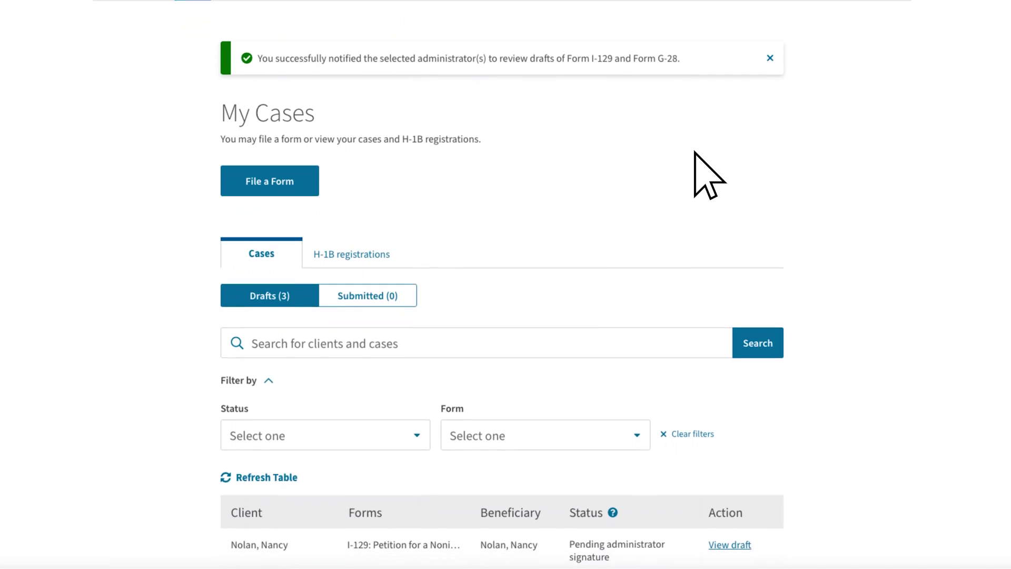